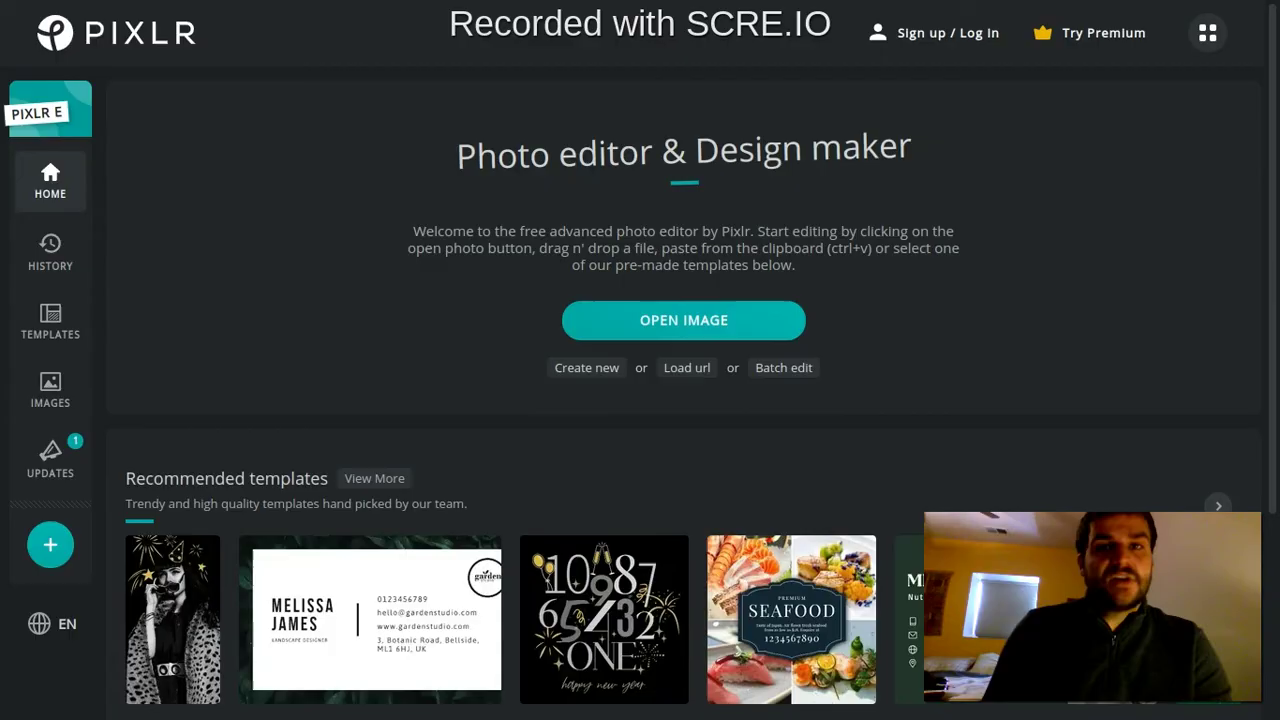
Step: Create a blank 1600×900 canvas from the Web med preset
left_click(575, 374)
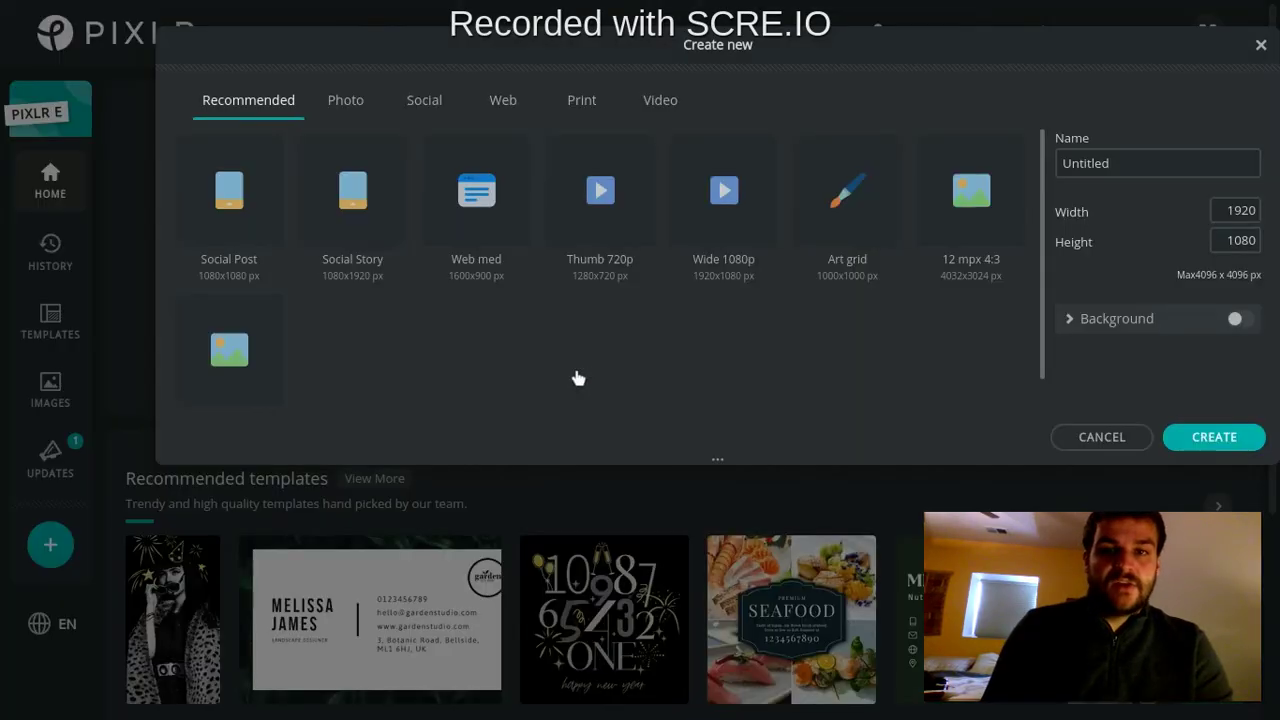
left_click(490, 220)
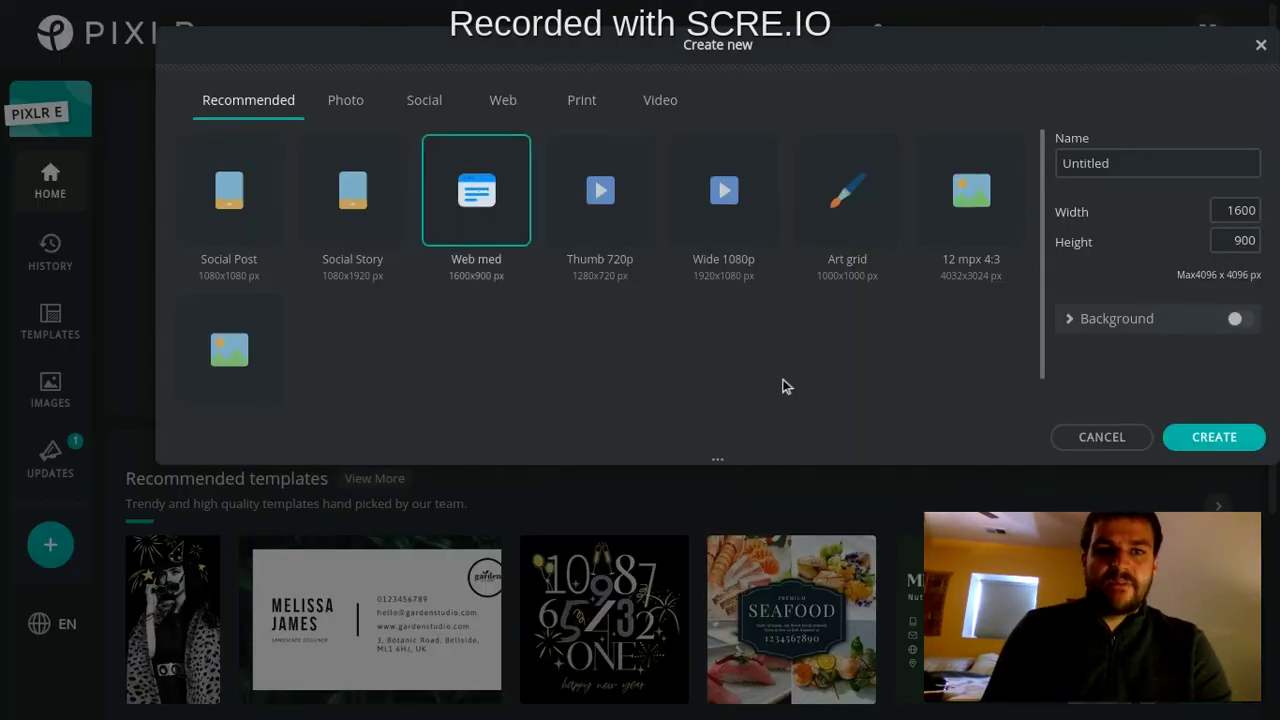
left_click(1210, 437)
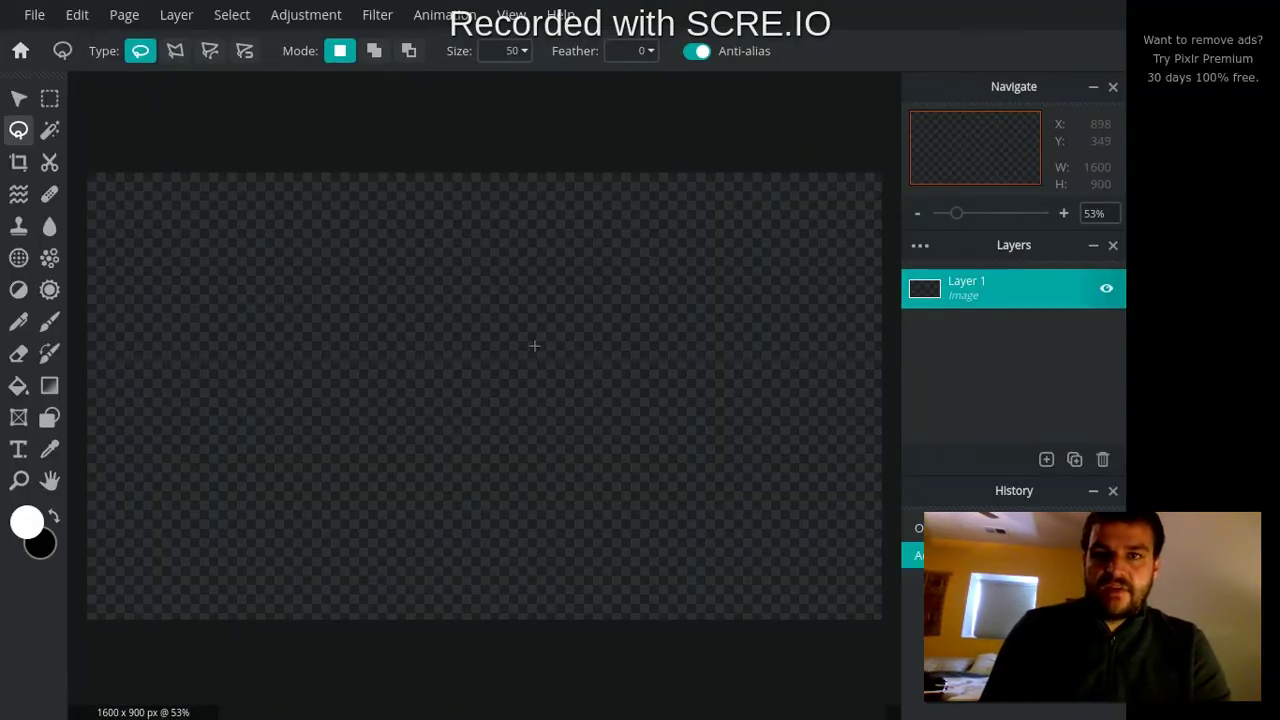
Step: Add the apple JPEG as a new image layer
left_click(1046, 460)
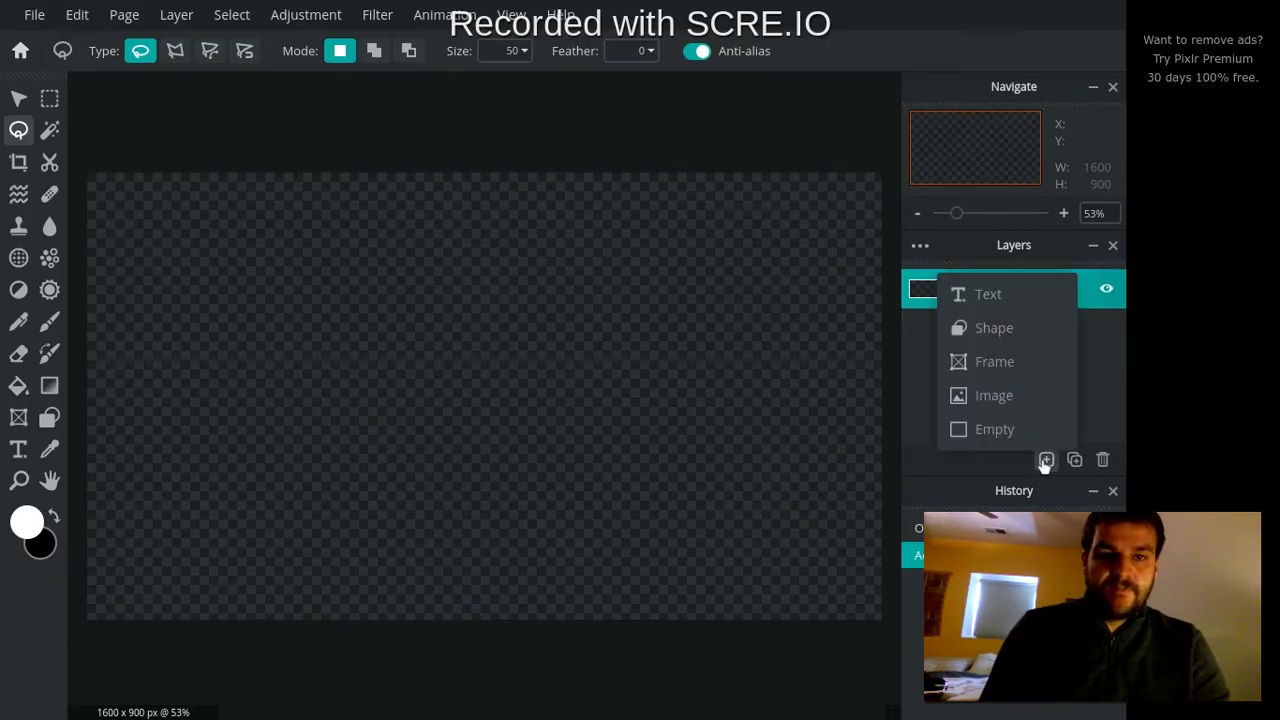
left_click(995, 400)
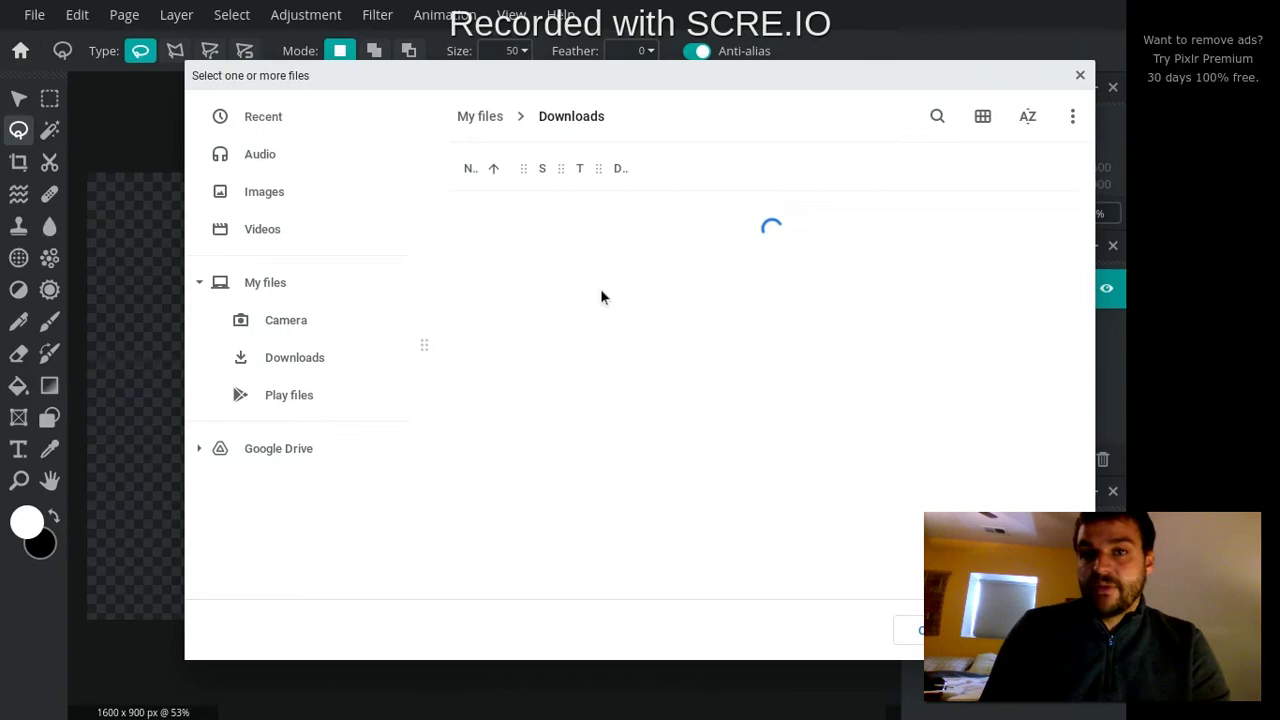
left_click(527, 215)
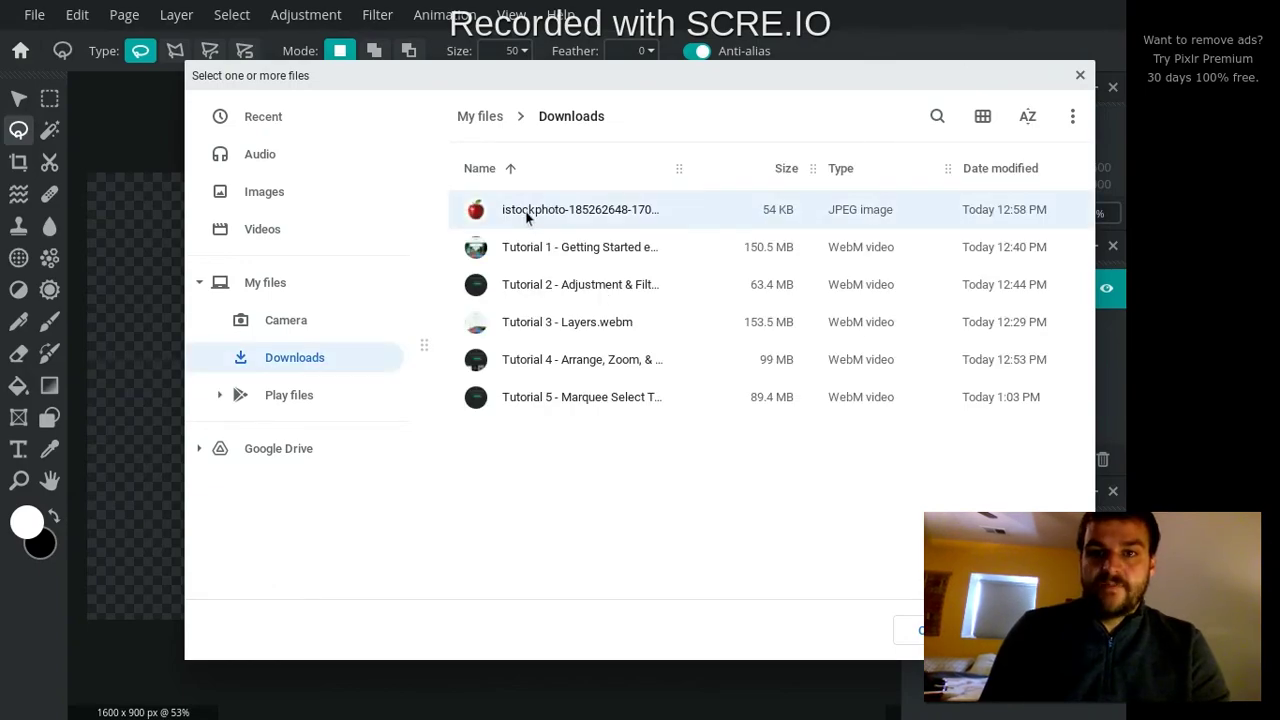
key("Return")
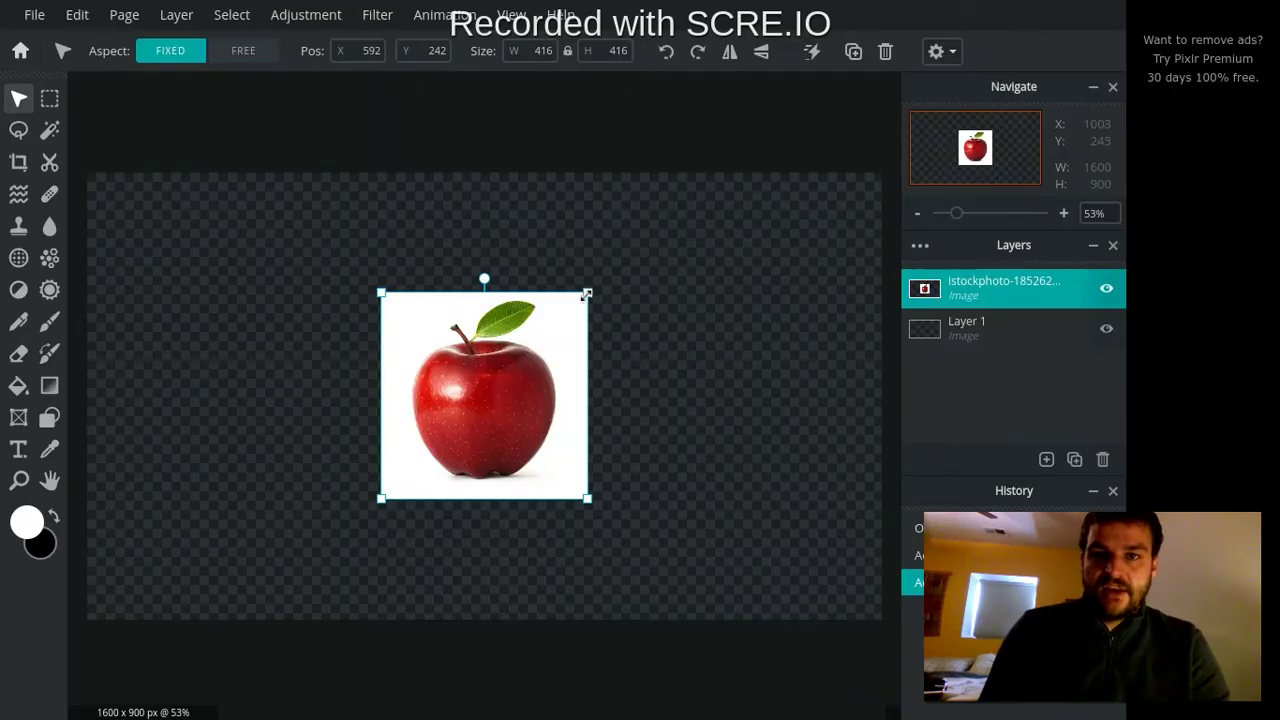
Step: Scale the apple photo to 752 px square, move it onto the canvas, and select the Lasso tool
left_click_drag(587, 293, 752, 196)
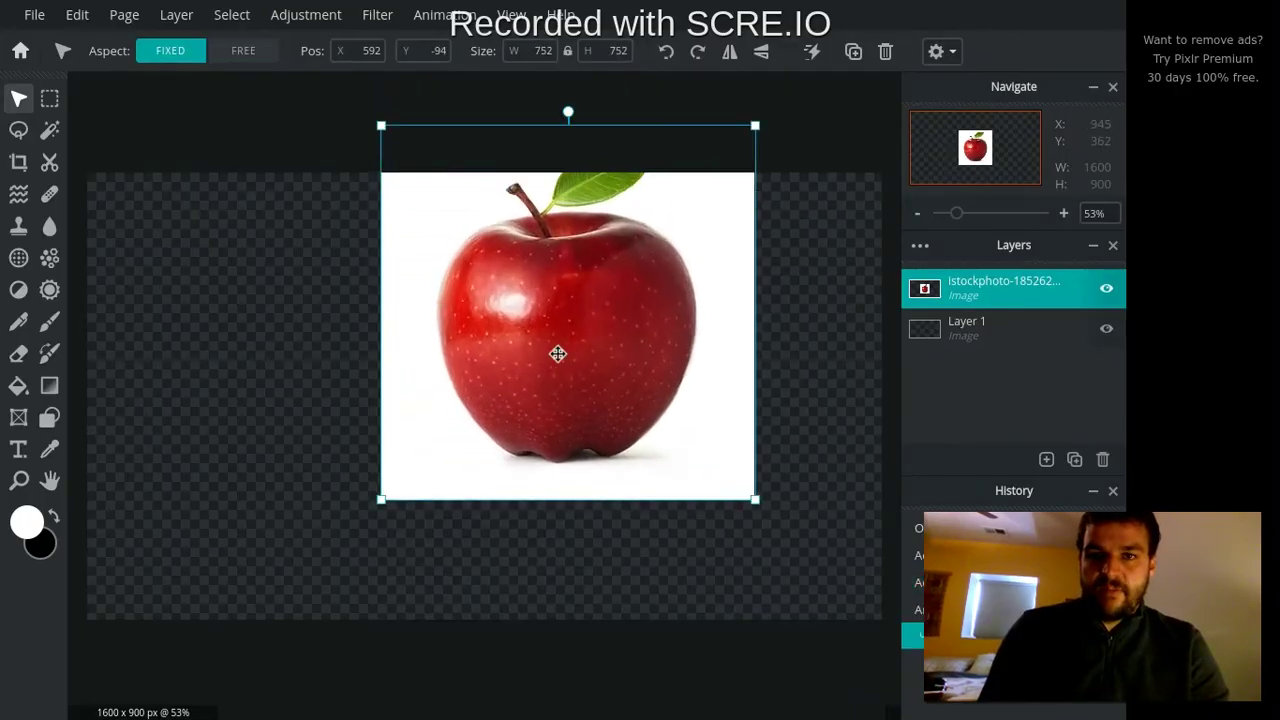
left_click_drag(527, 386, 475, 434)
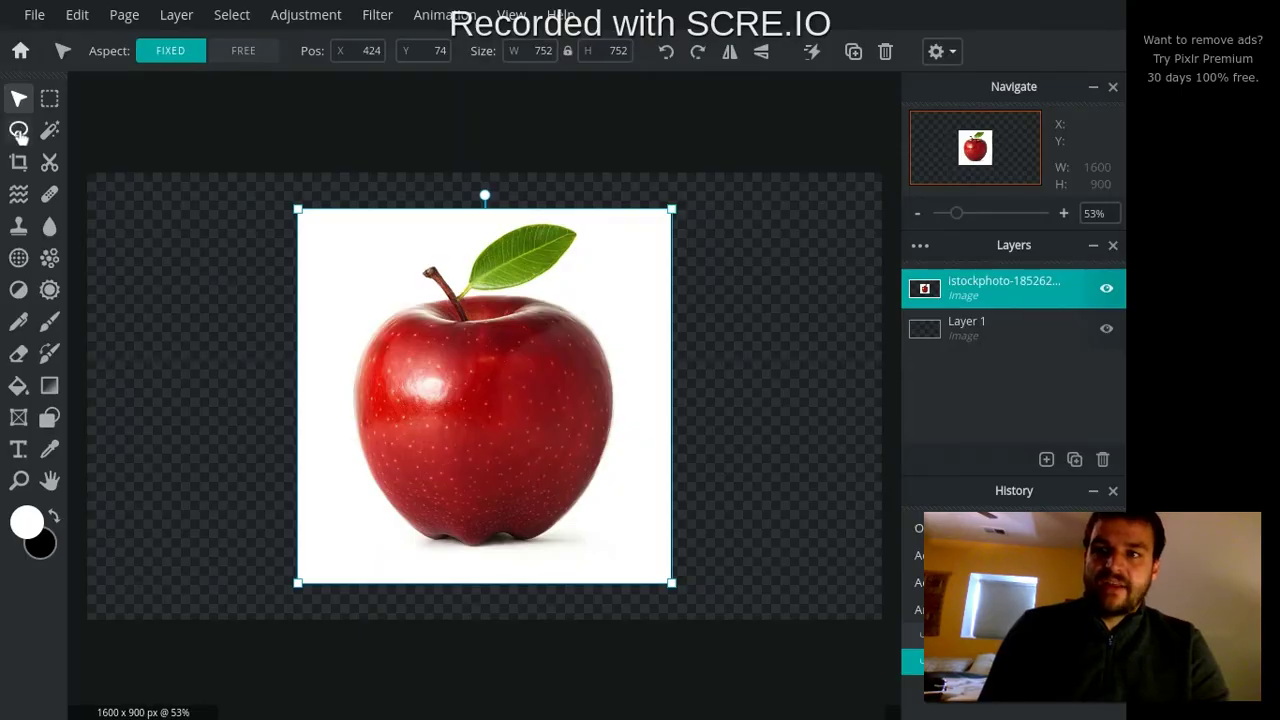
left_click(19, 132)
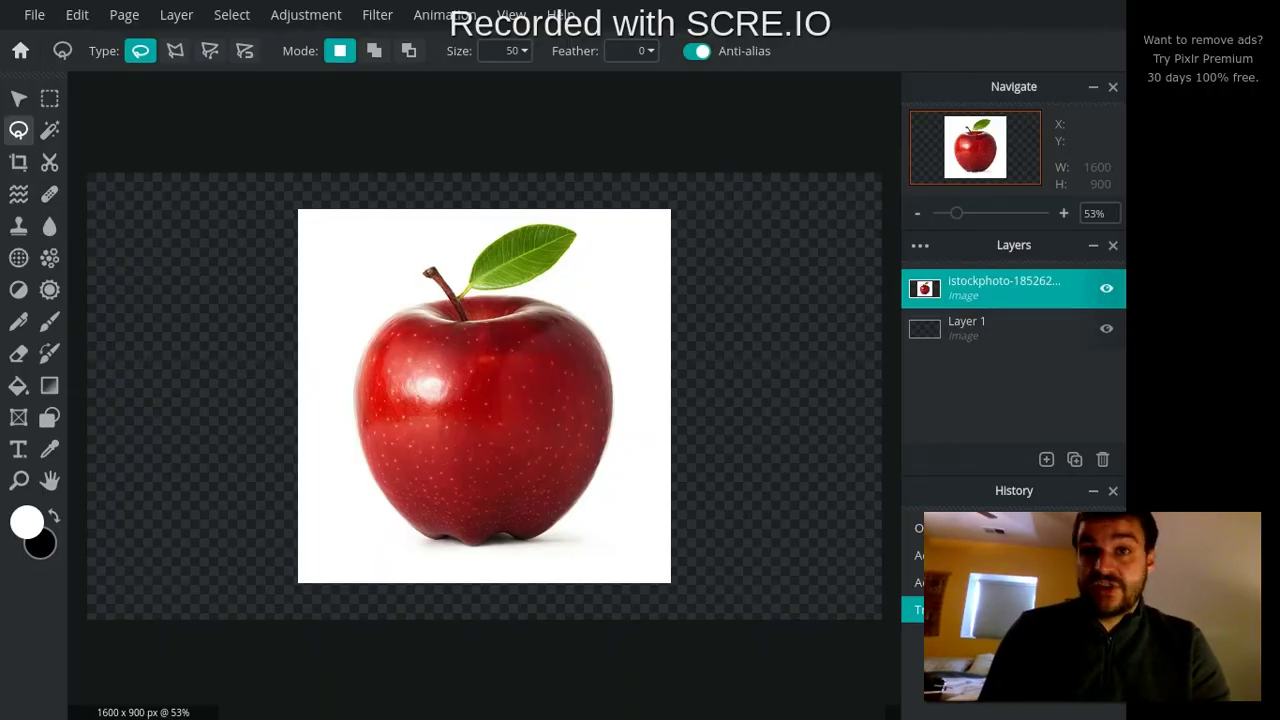
left_click(48, 97)
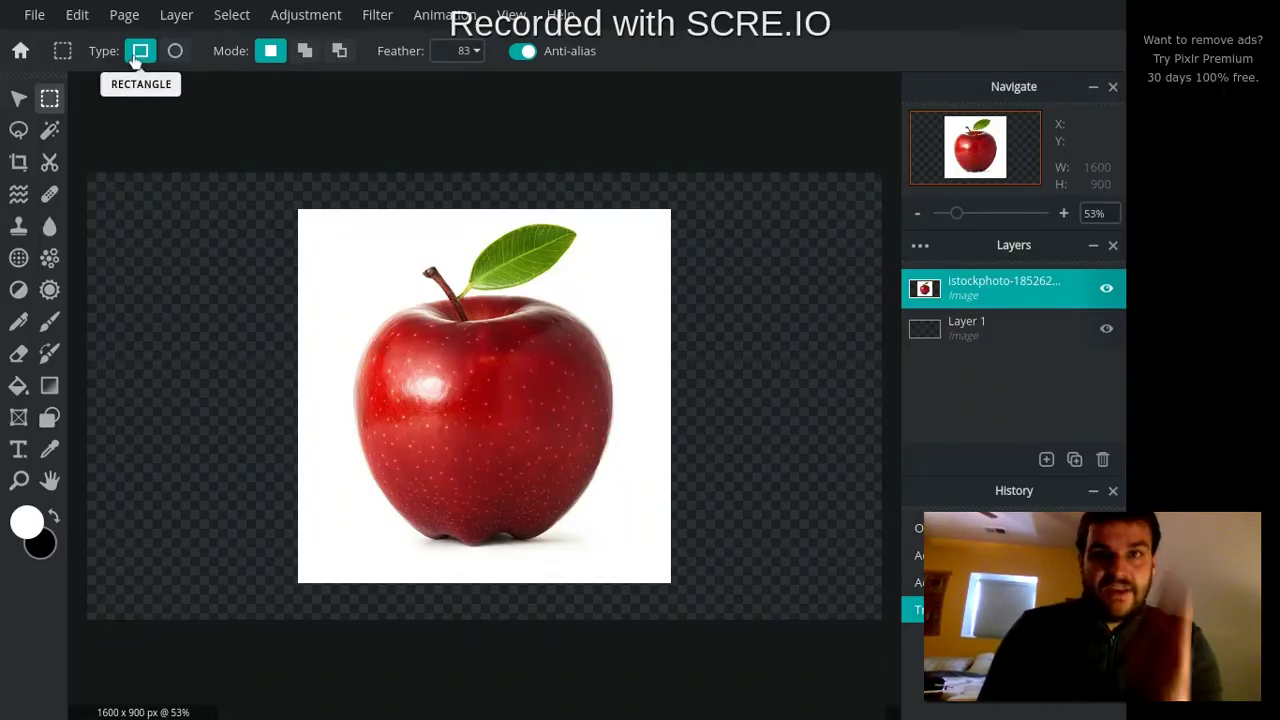
left_click(18, 129)
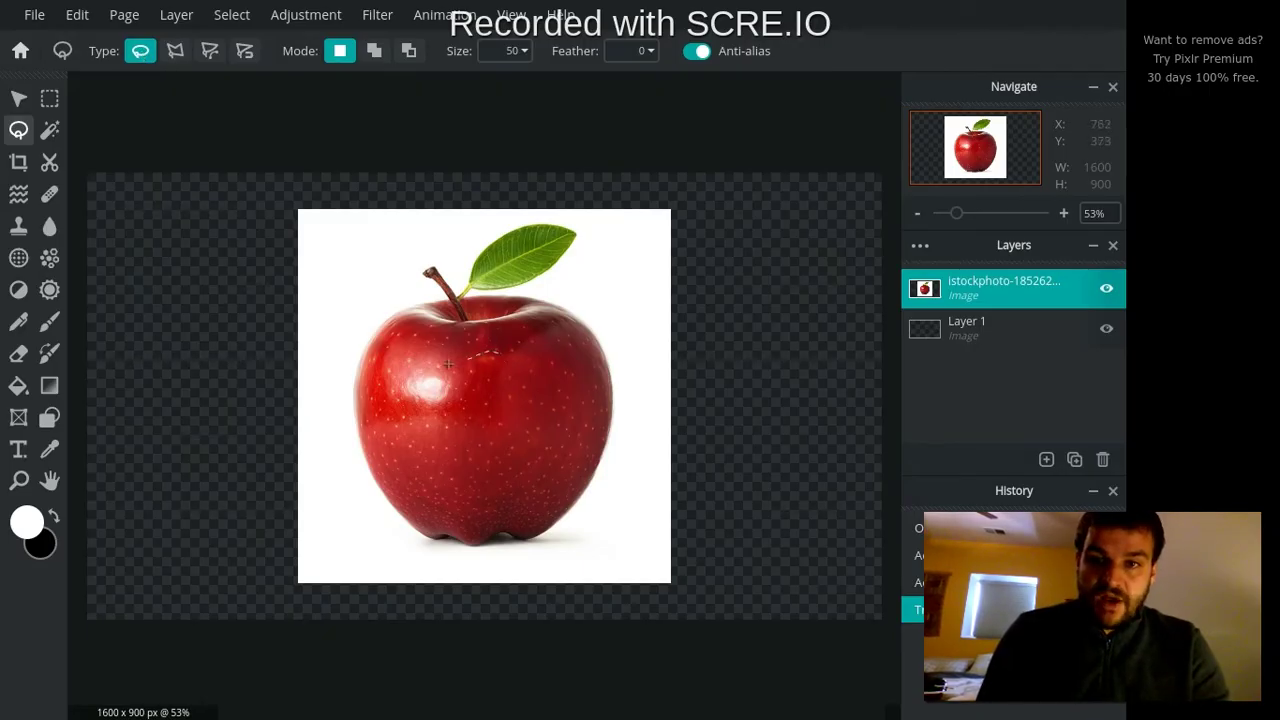
mouse_move(448, 364)
left_mouse_down()
mouse_move(422, 379)
mouse_move(430, 393)
mouse_move(473, 395)
left_mouse_up()
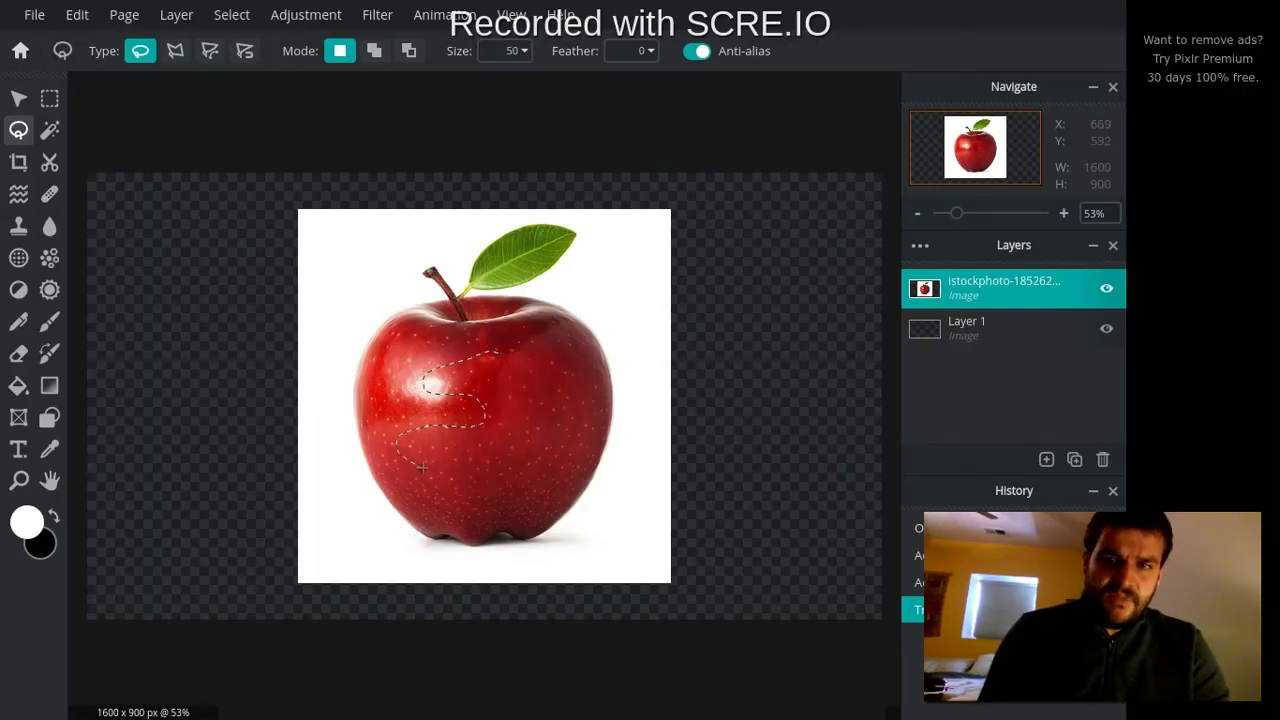
mouse_move(422, 467)
left_mouse_down()
mouse_move(545, 409)
mouse_move(540, 393)
mouse_move(488, 382)
mouse_move(540, 368)
mouse_move(492, 352)
left_mouse_up()
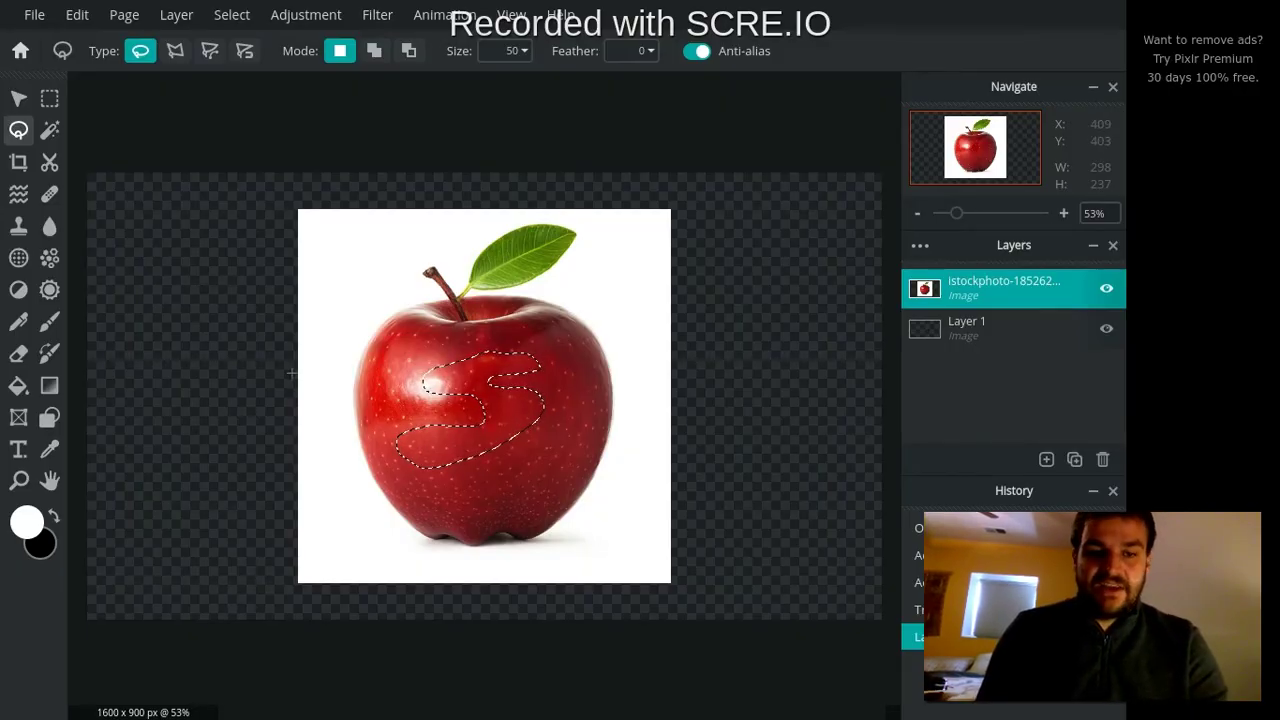
key("Delete")
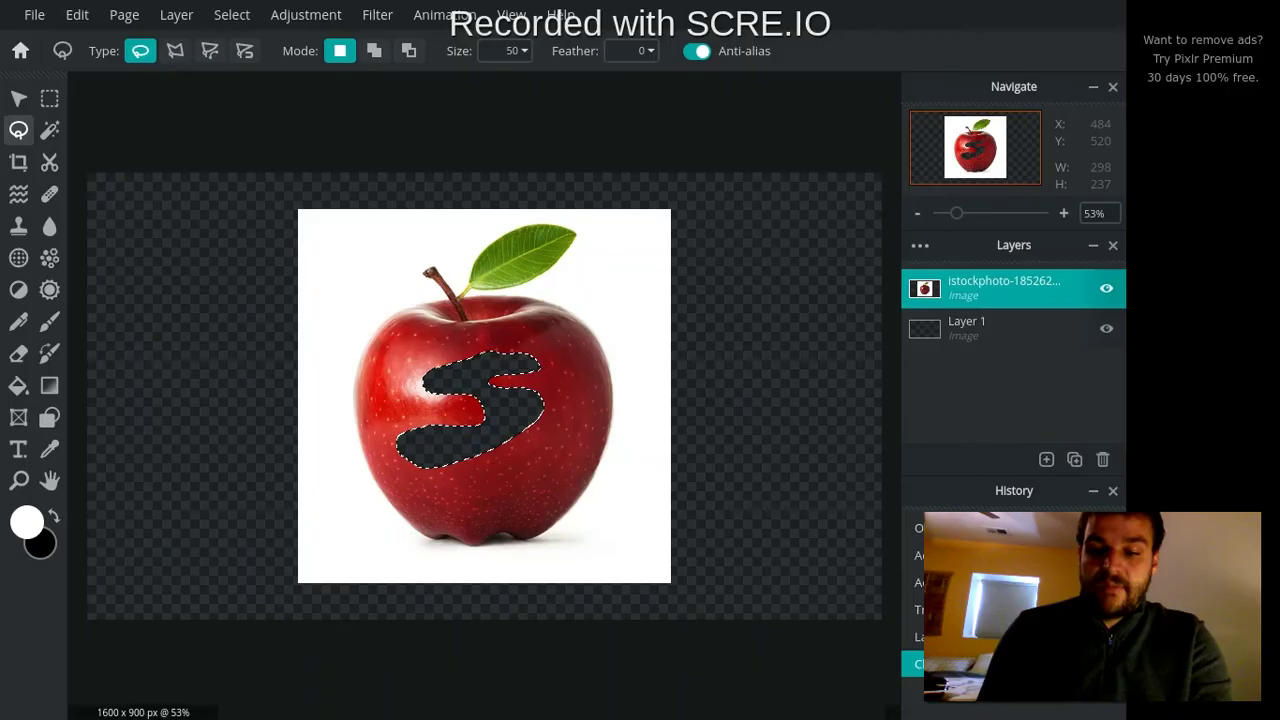
key("alt")
key("ctrl+z")
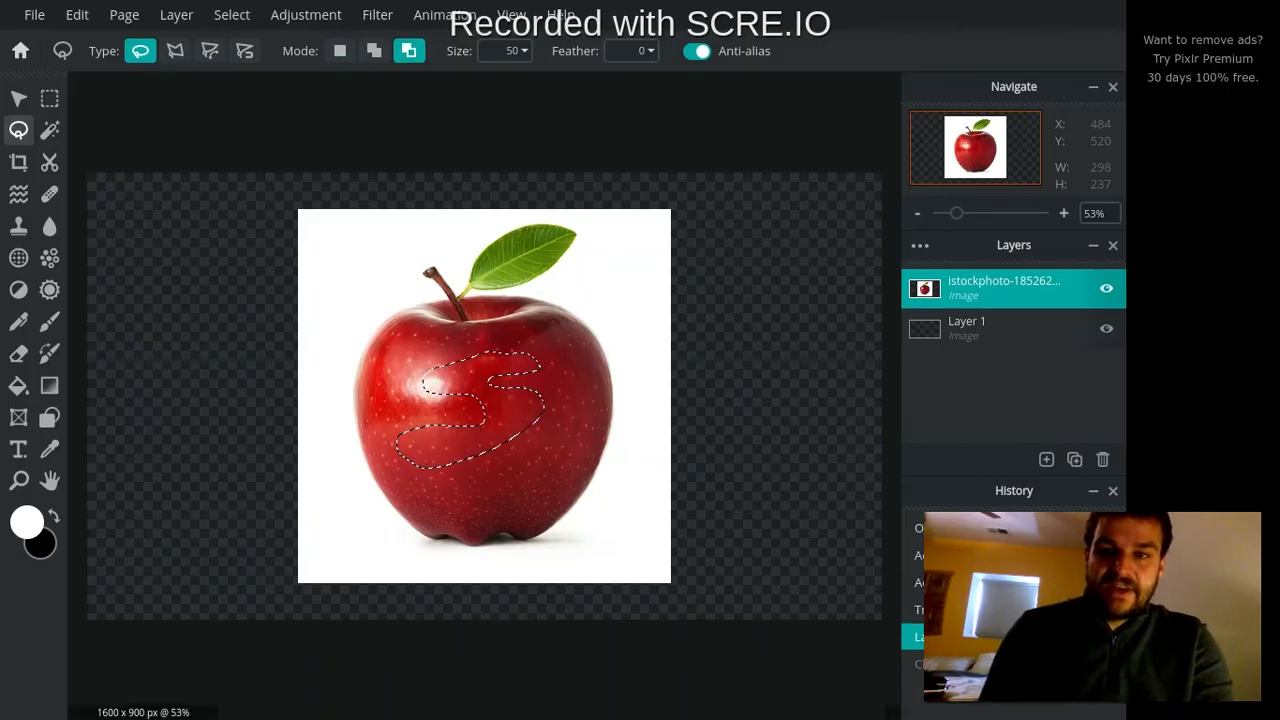
key("ctrl+d")
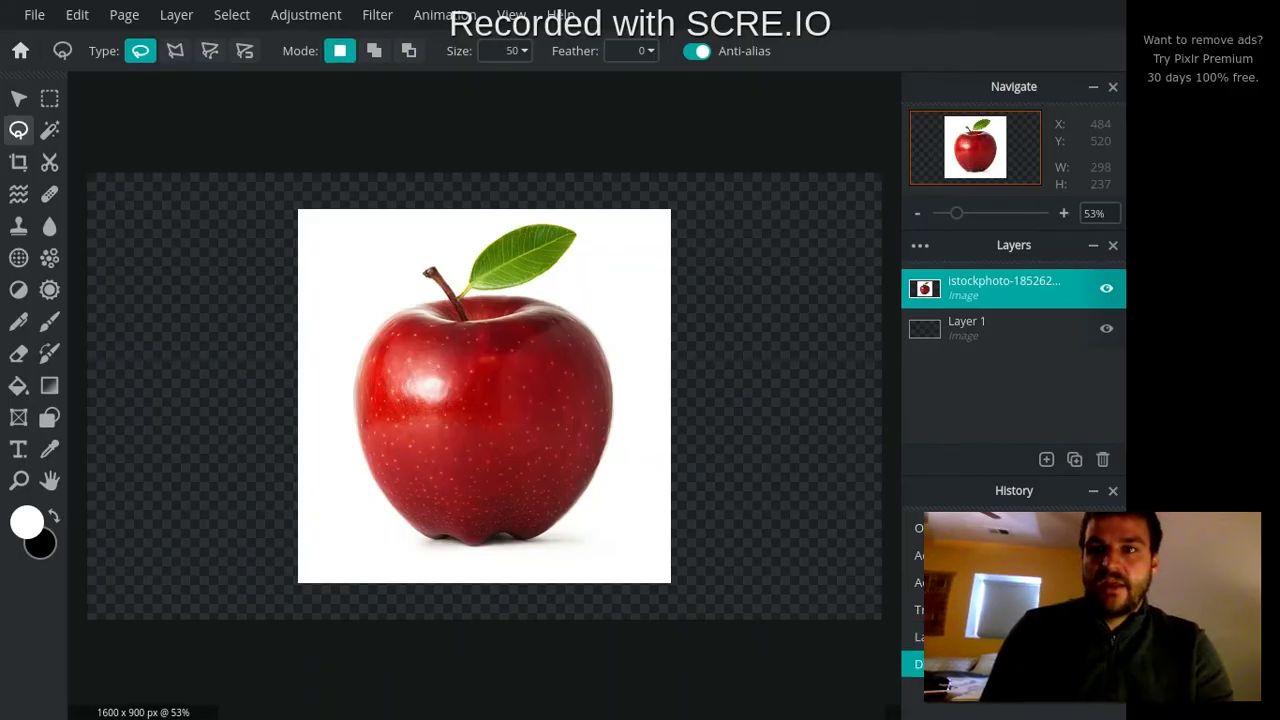
Step: Trace a Polygon lasso selection around the apple, trial-delete it, then undo the deletion
left_click(174, 55)
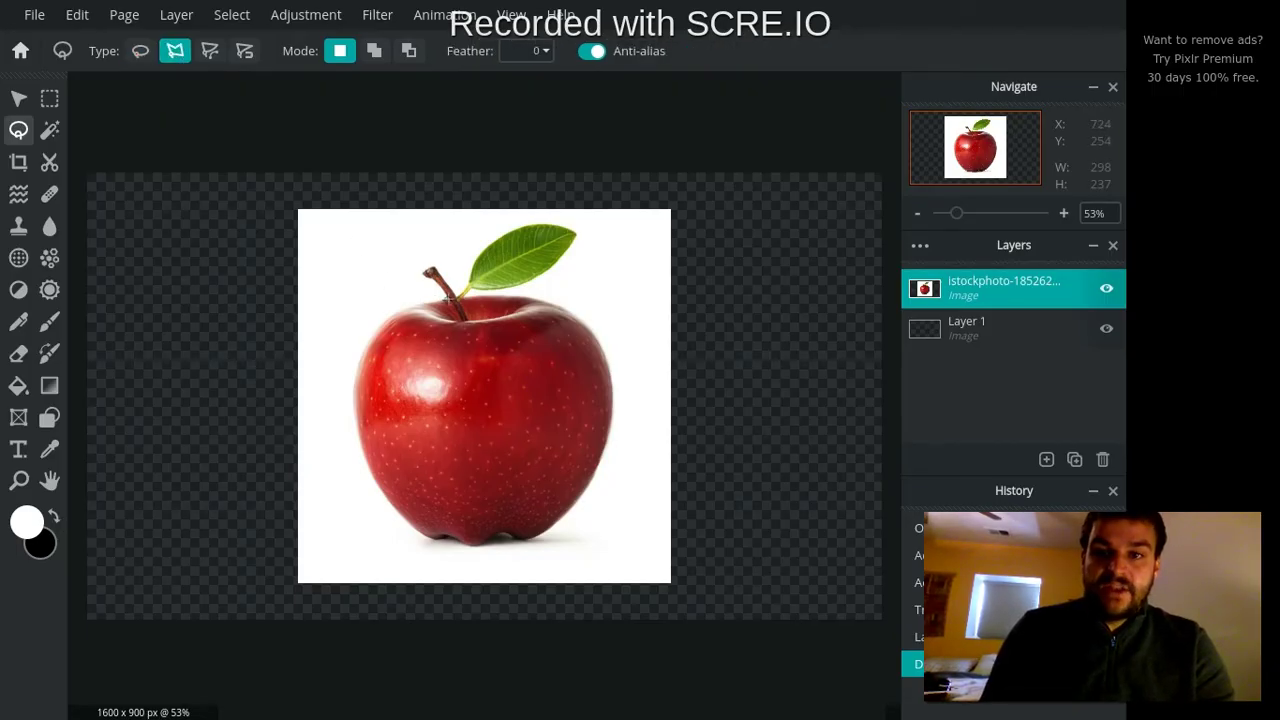
left_click(450, 298)
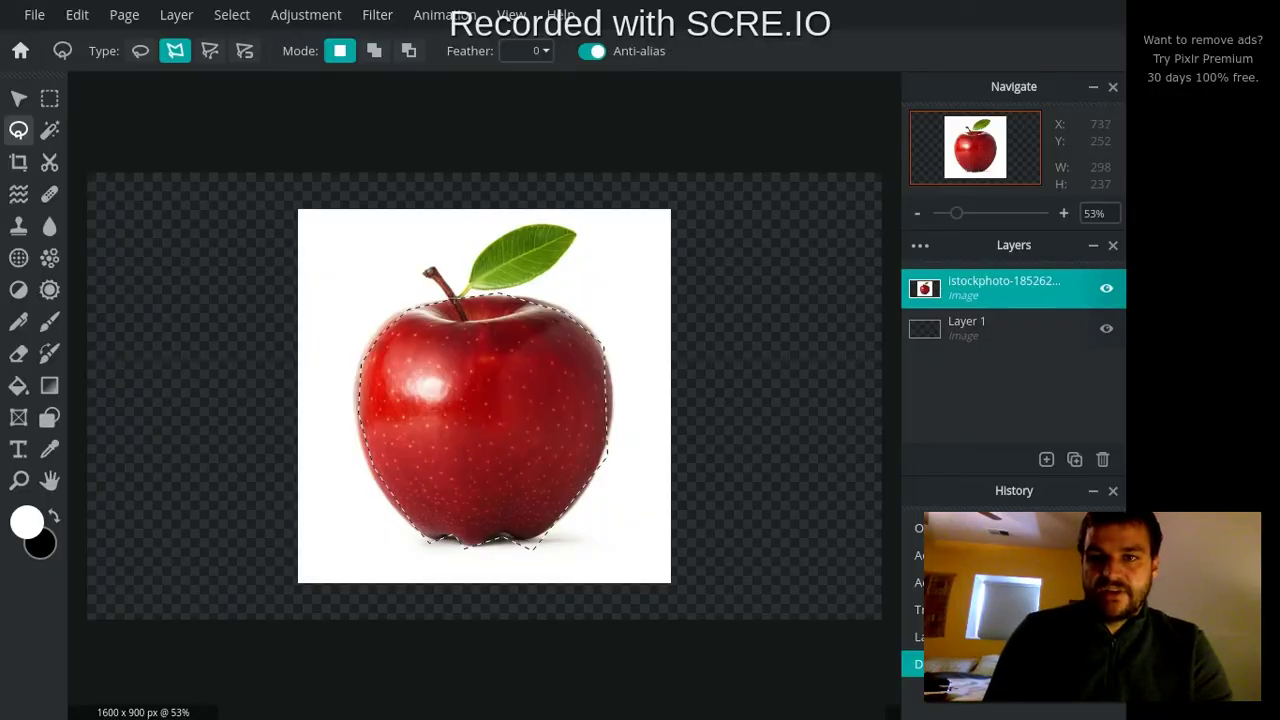
left_click(455, 297)
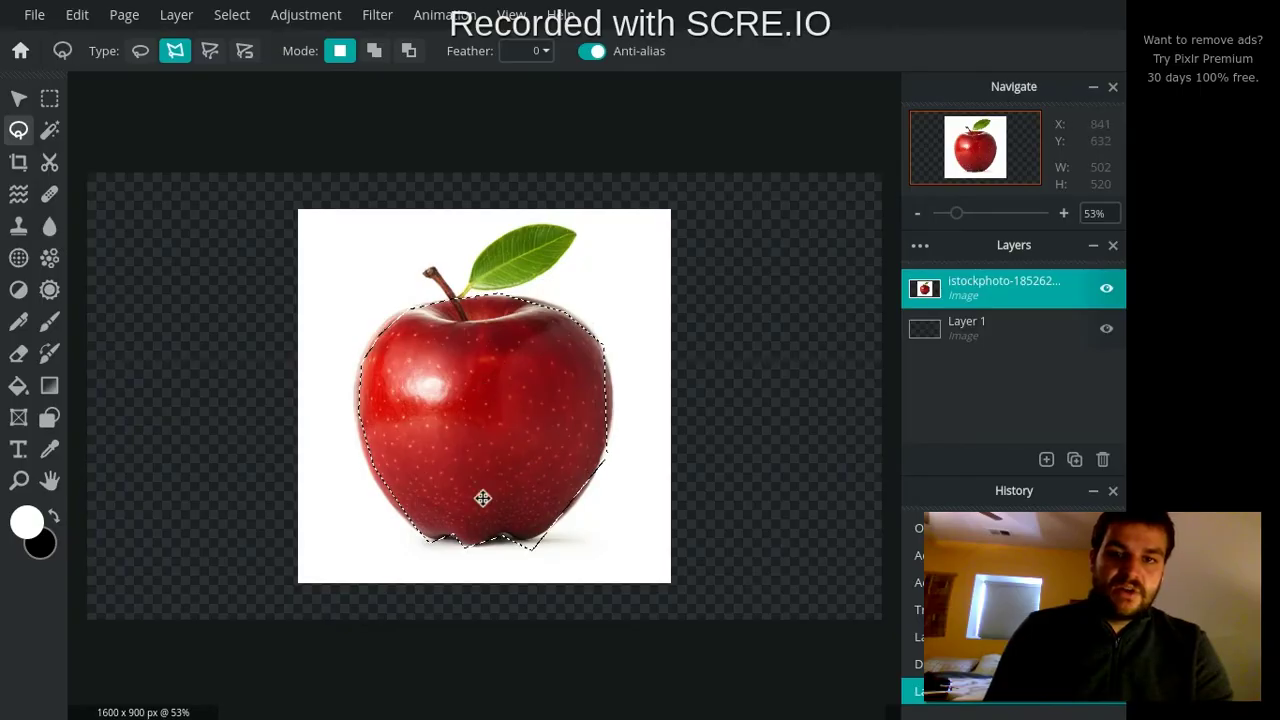
key("Delete")
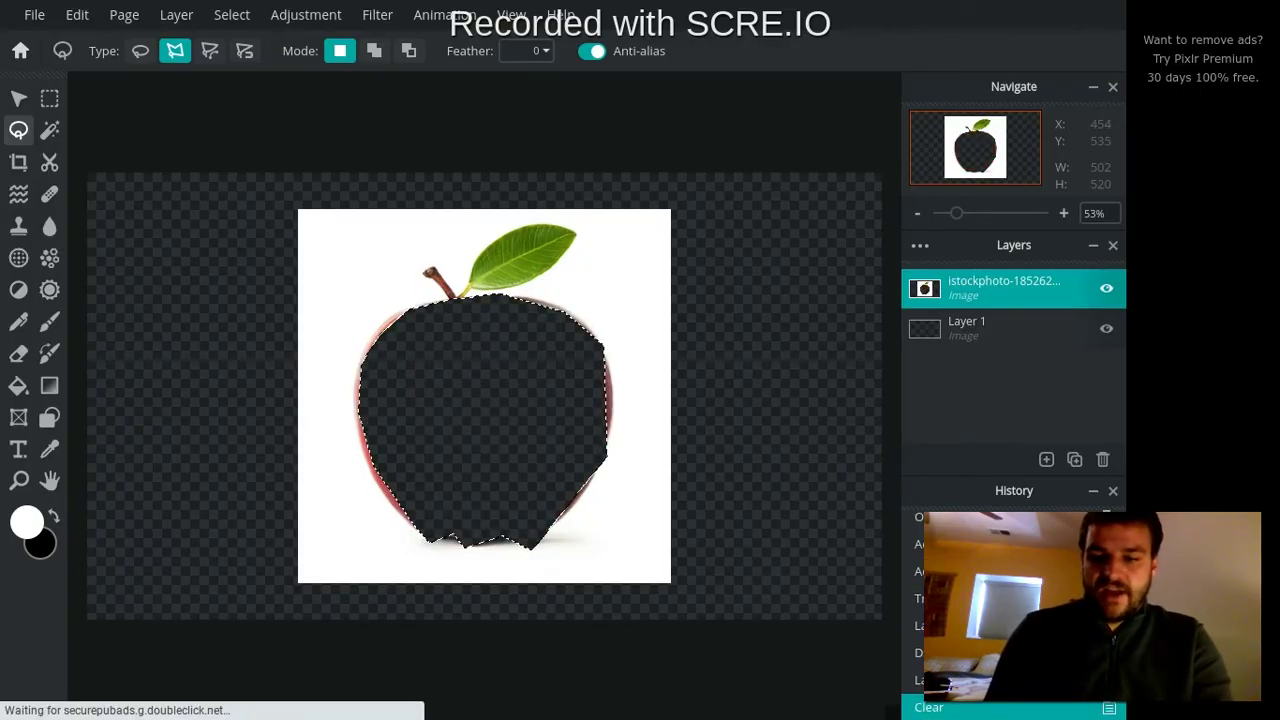
key("alt")
key("ctrl+z")
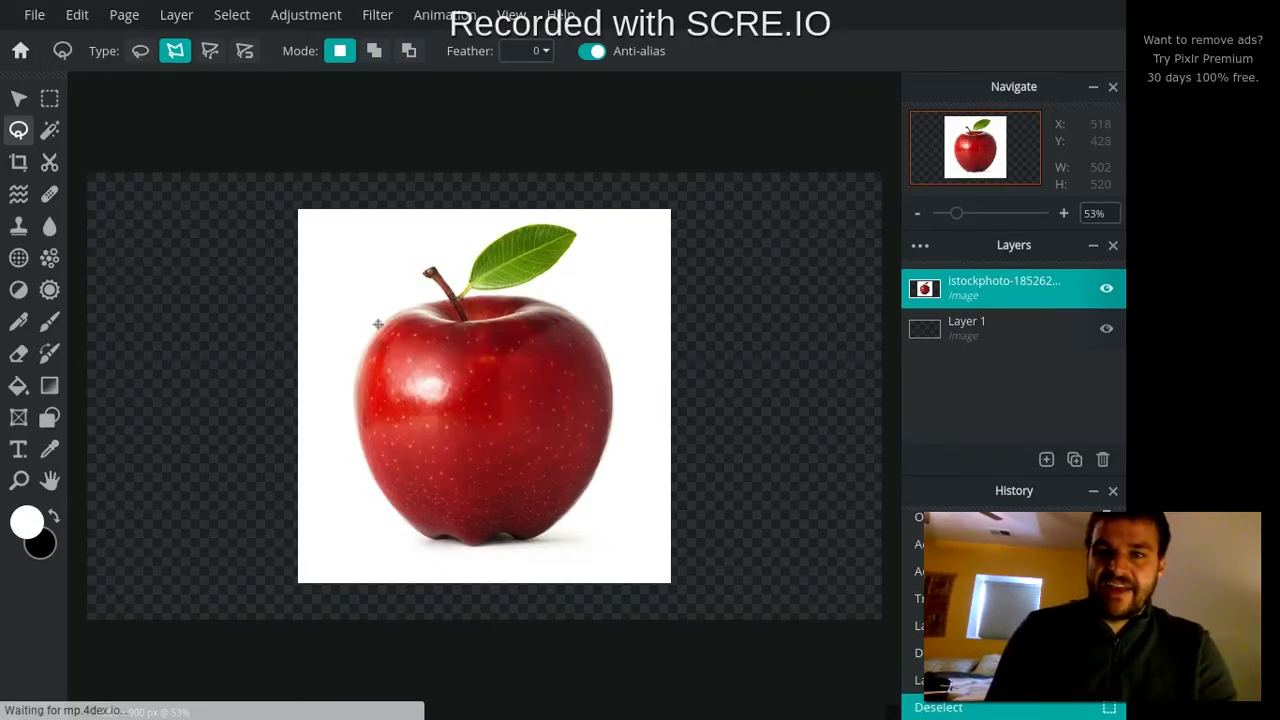
left_click(210, 51)
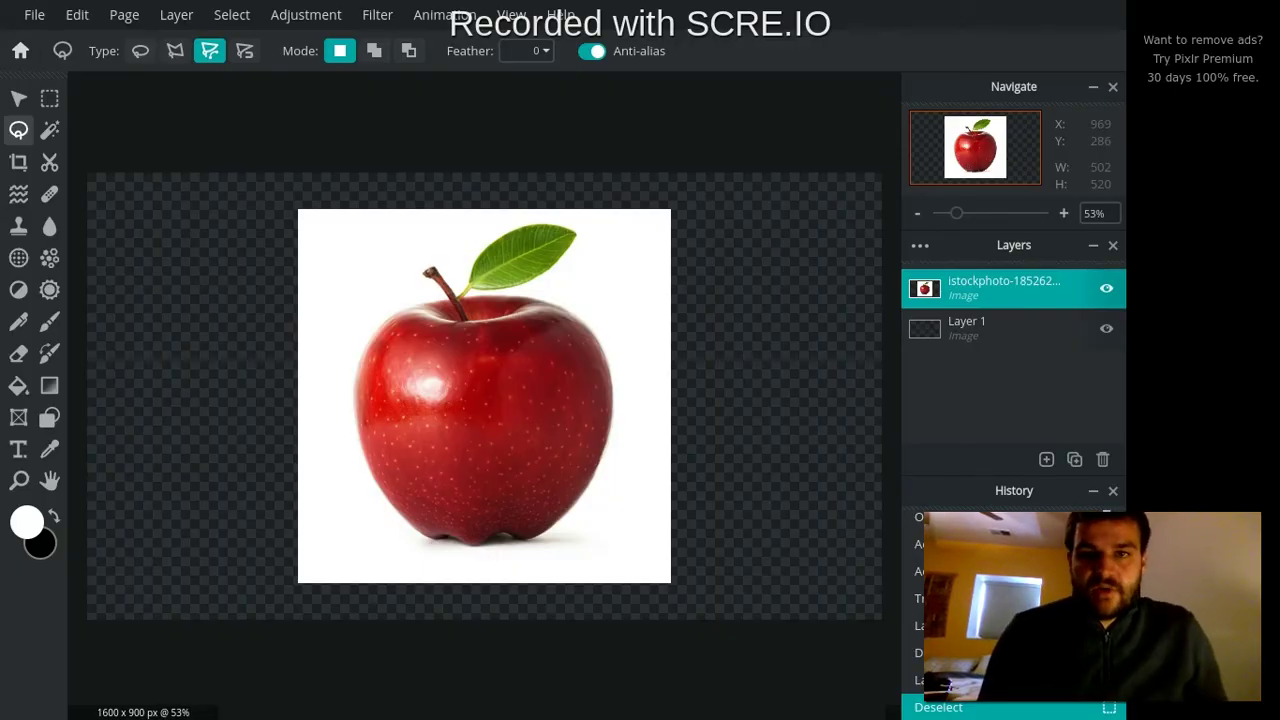
left_click(565, 320)
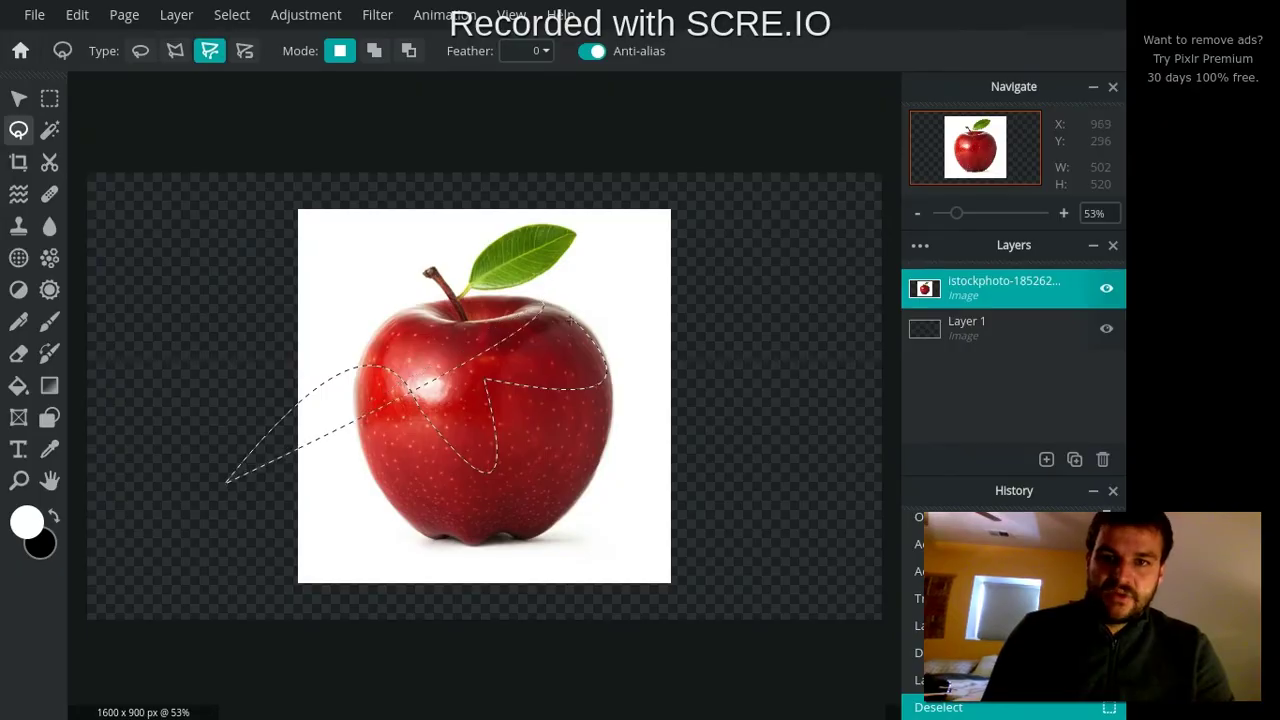
double_click(229, 479)
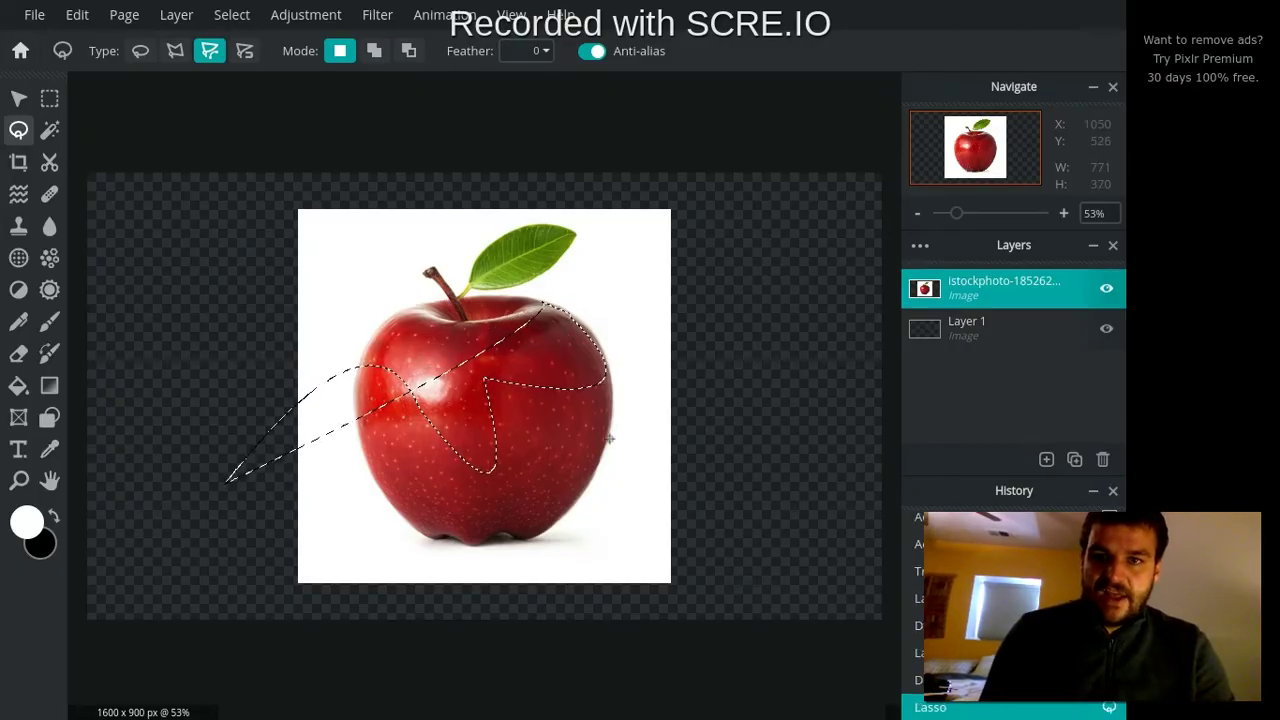
key("Delete")
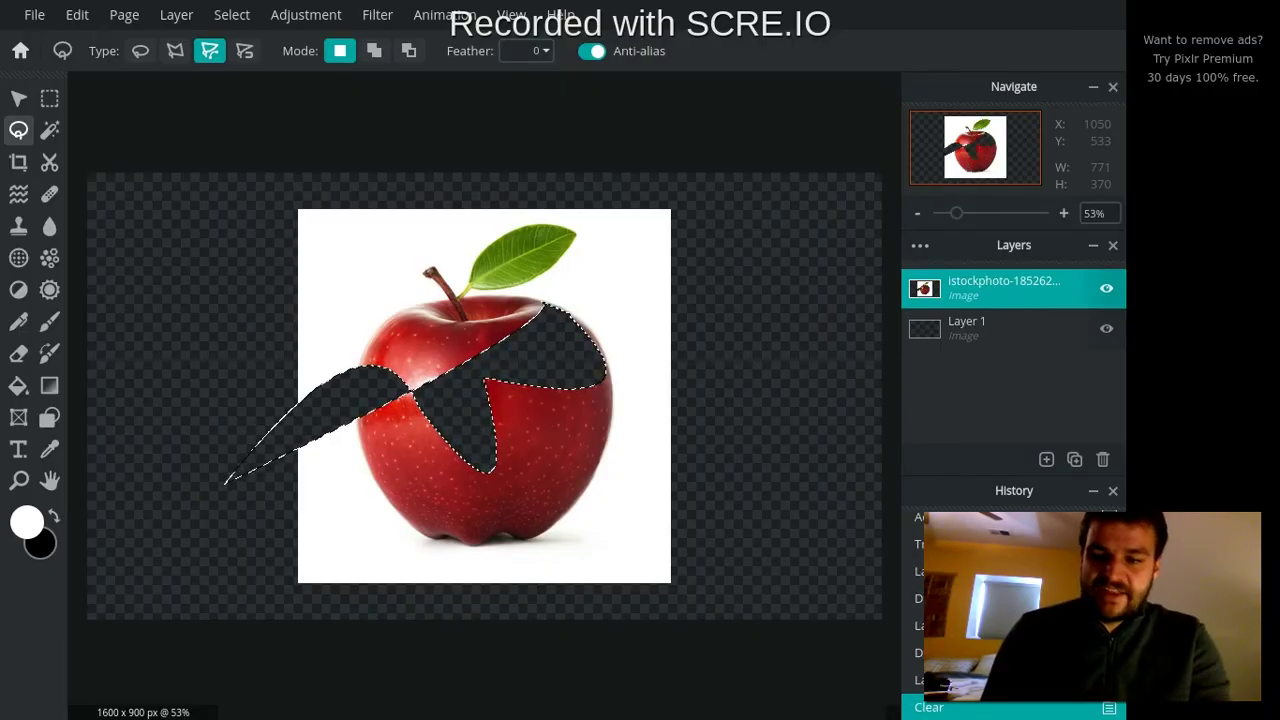
key("ctrl+z")
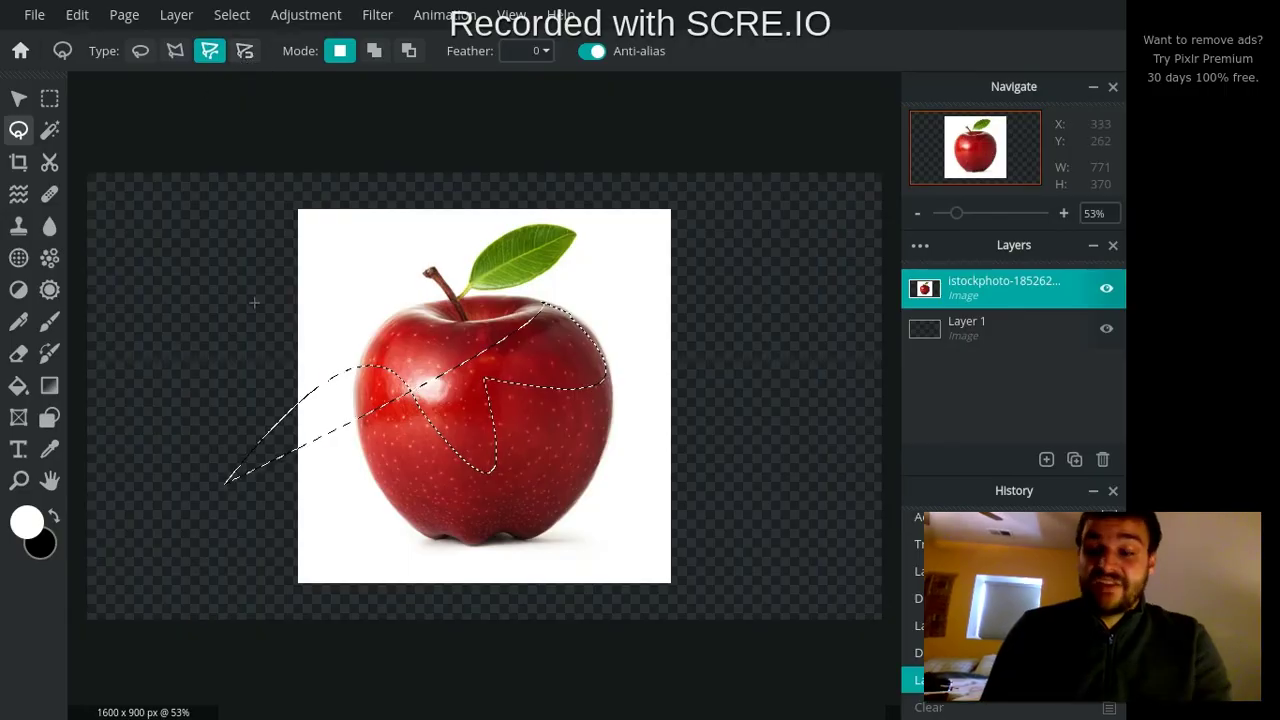
key("ctrl+d")
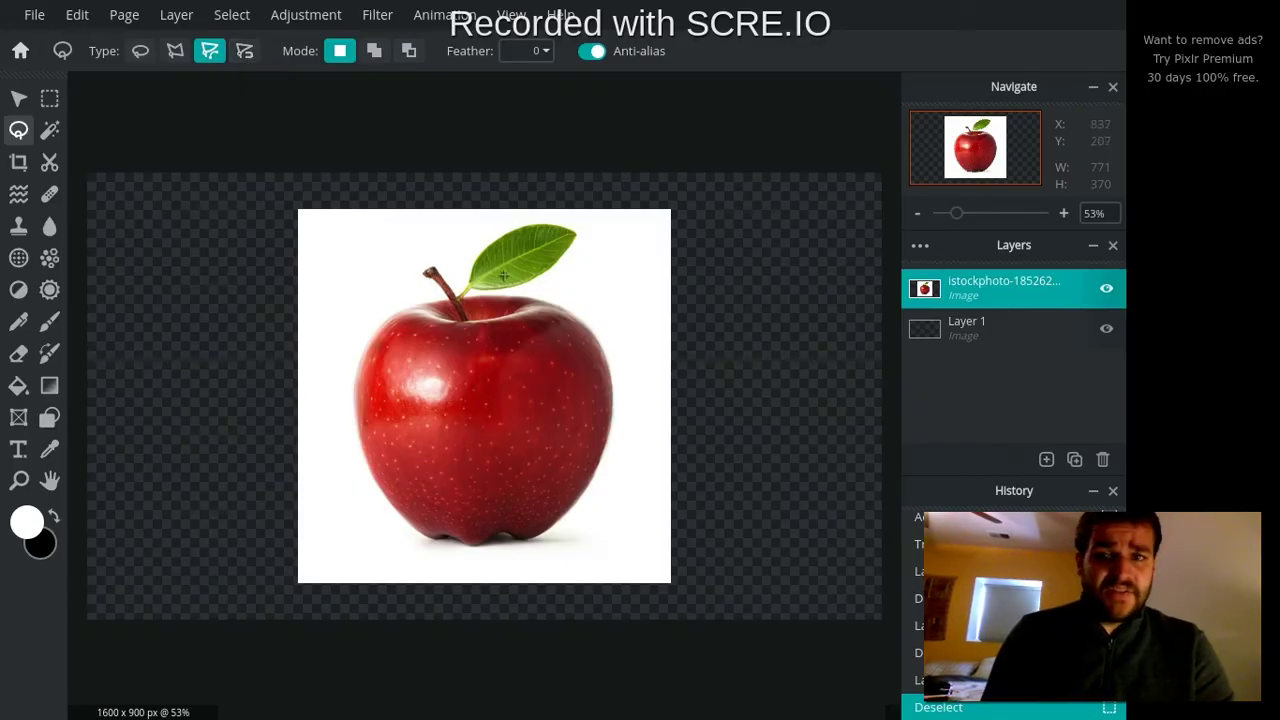
Step: Trace a Magnetic lasso outline around the leaf, trial-delete it, and undo the deletion
left_click(244, 55)
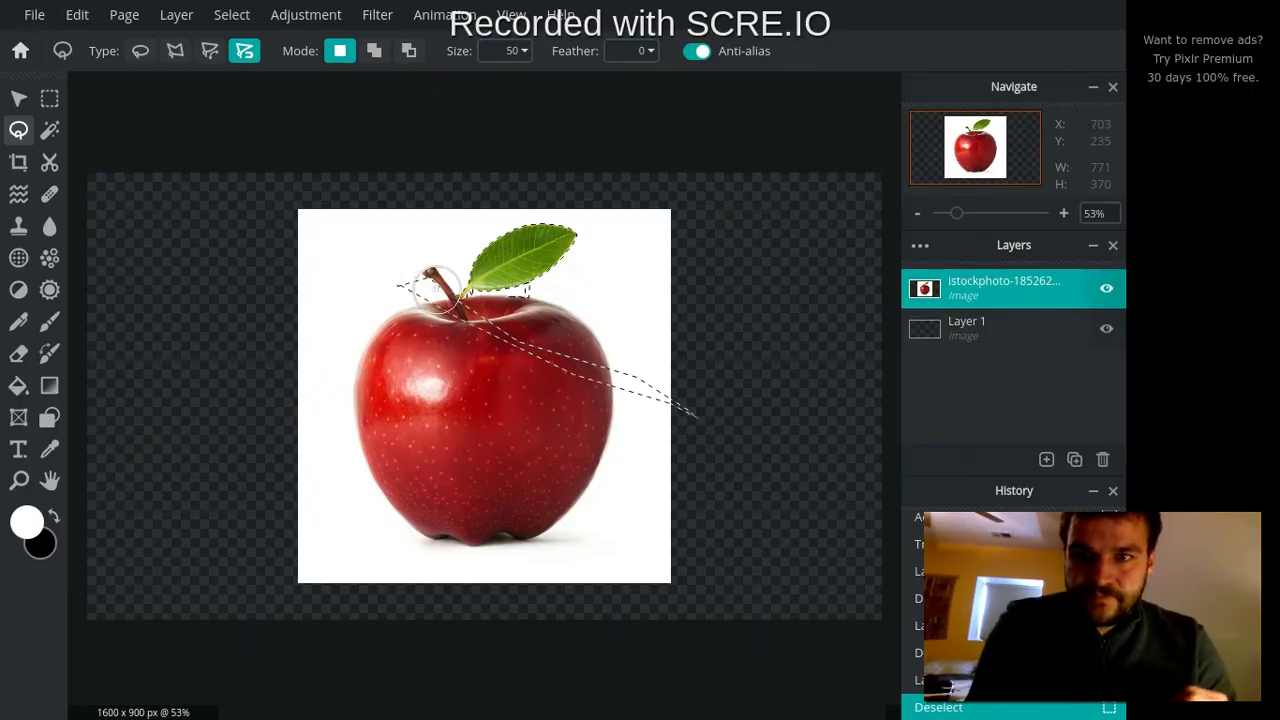
key("ctrl+z")
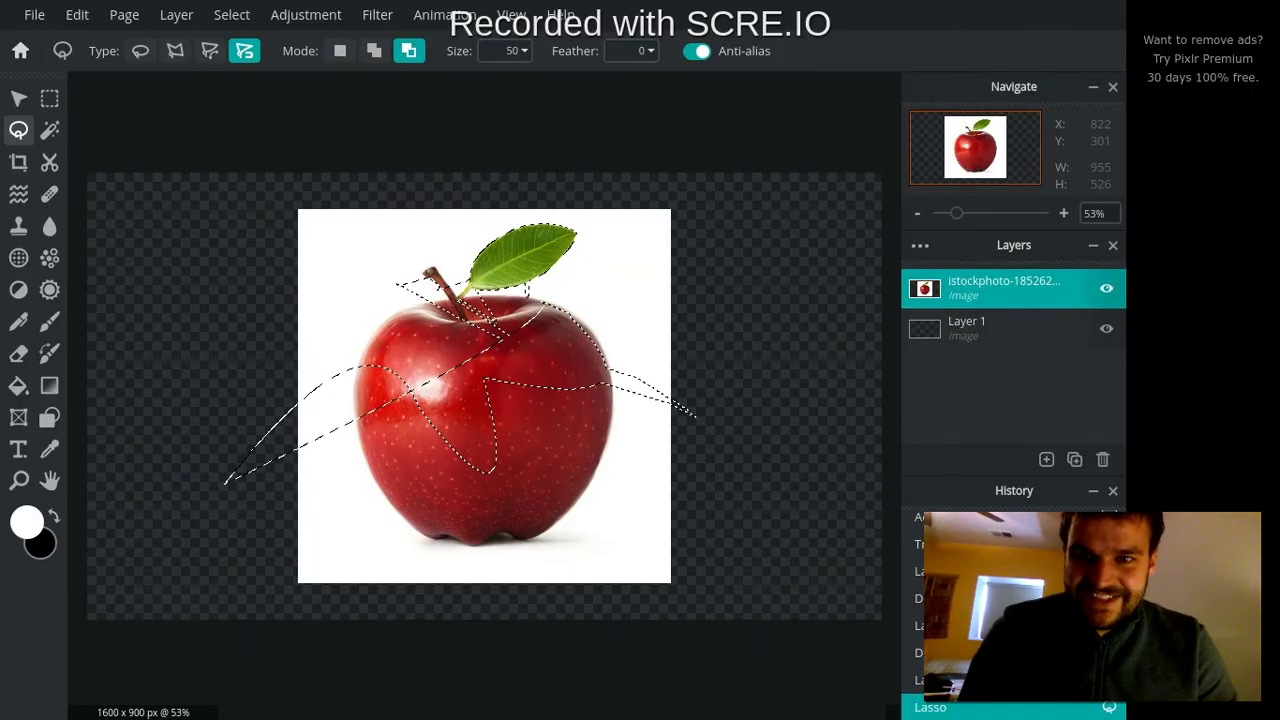
key("ctrl+d")
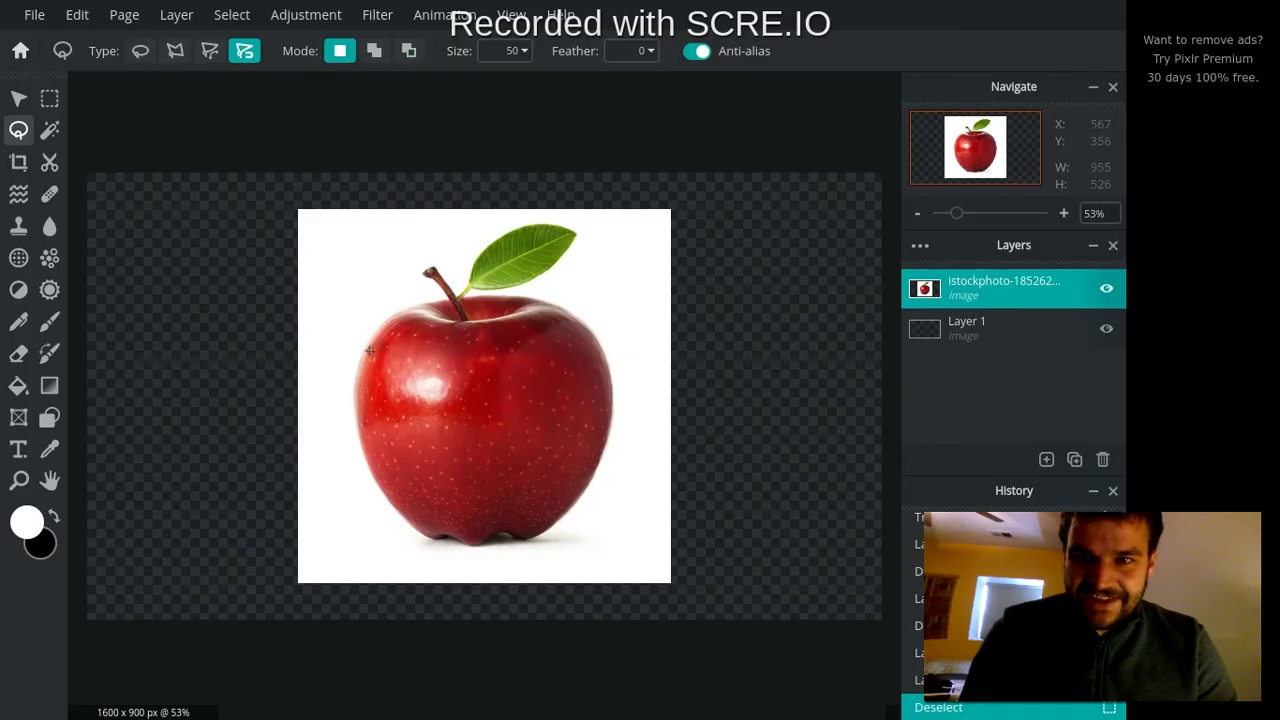
left_click(466, 287)
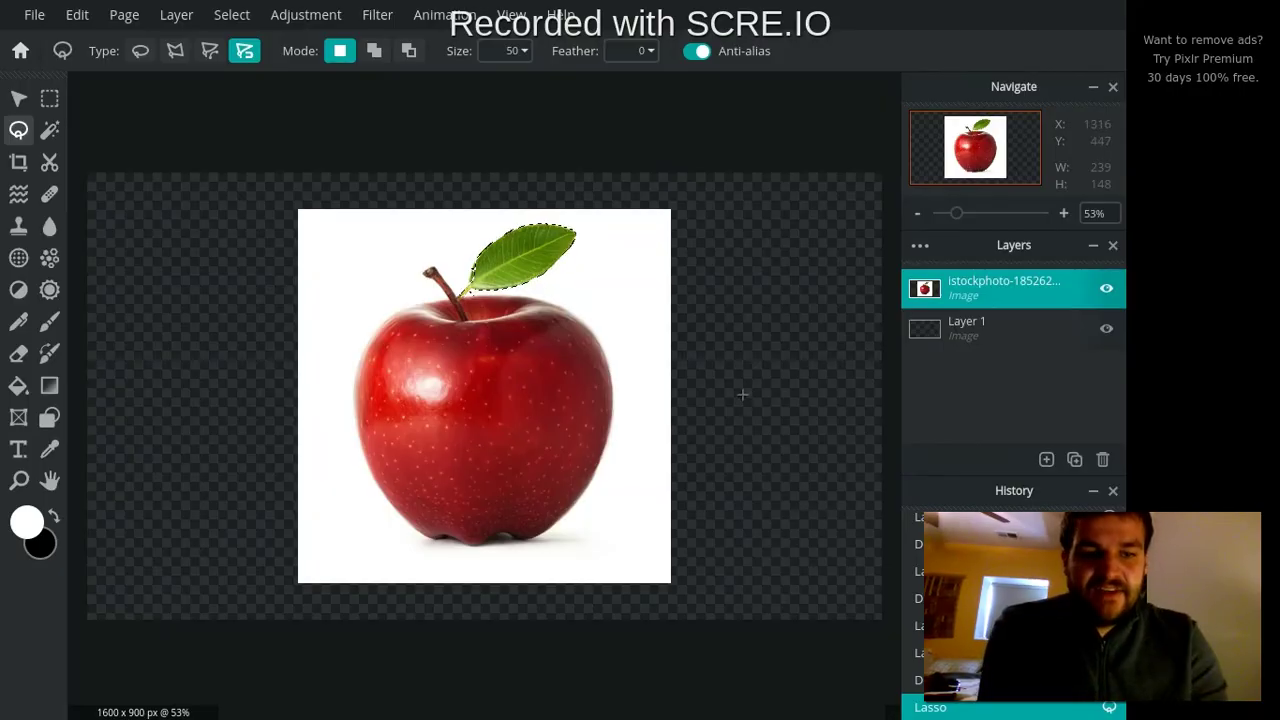
key("Delete")
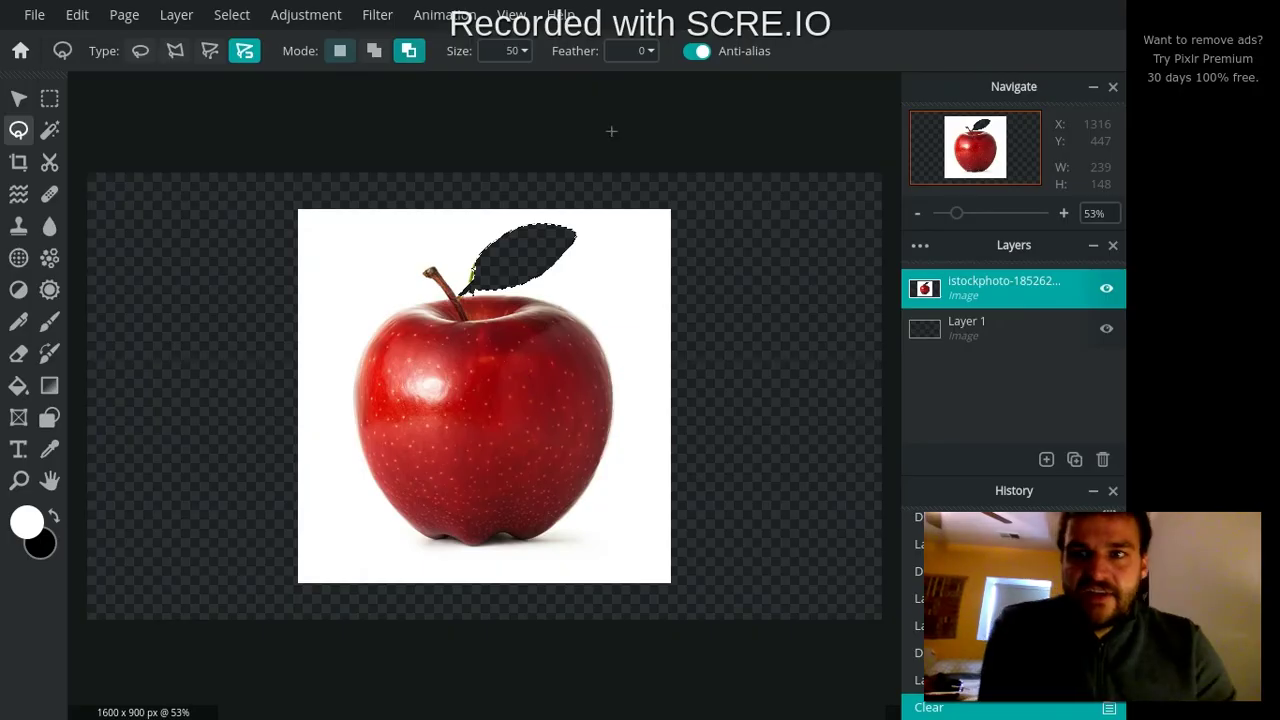
key("ctrl+z")
mouse_move(263, 25)
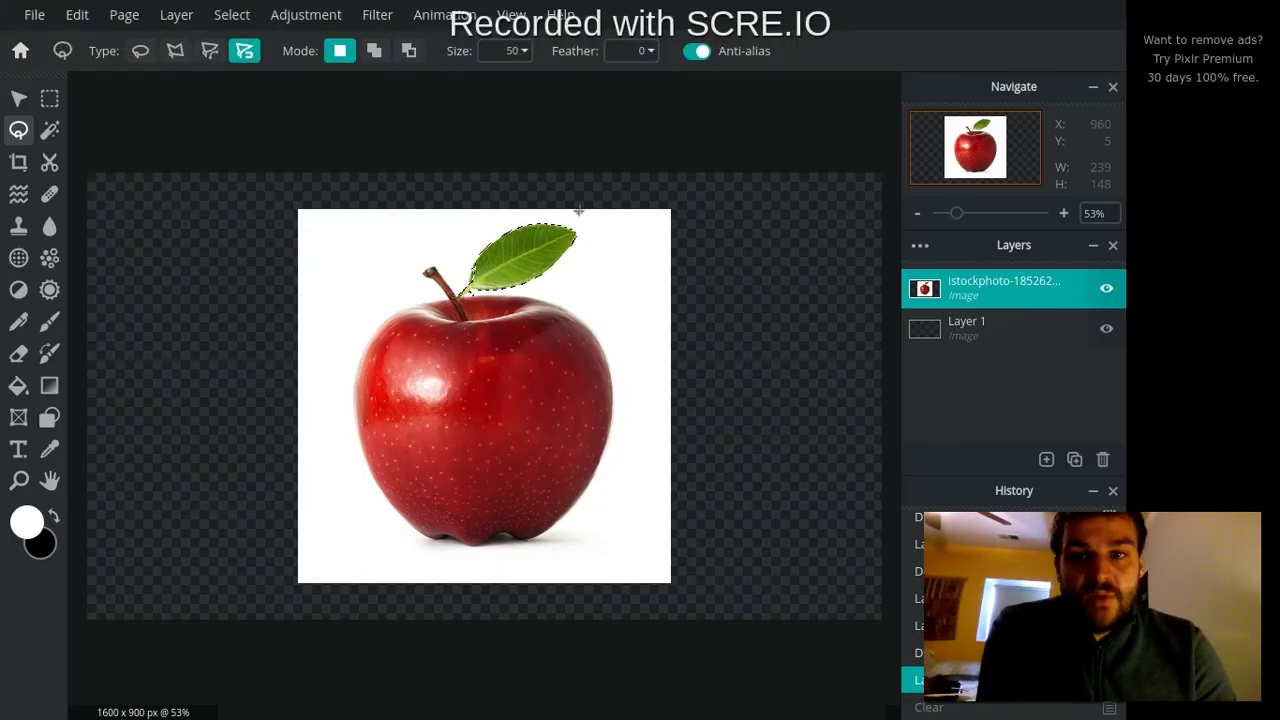
Step: Set lasso Mode to Add and close an extra outline onto the leaf selection
left_click(373, 57)
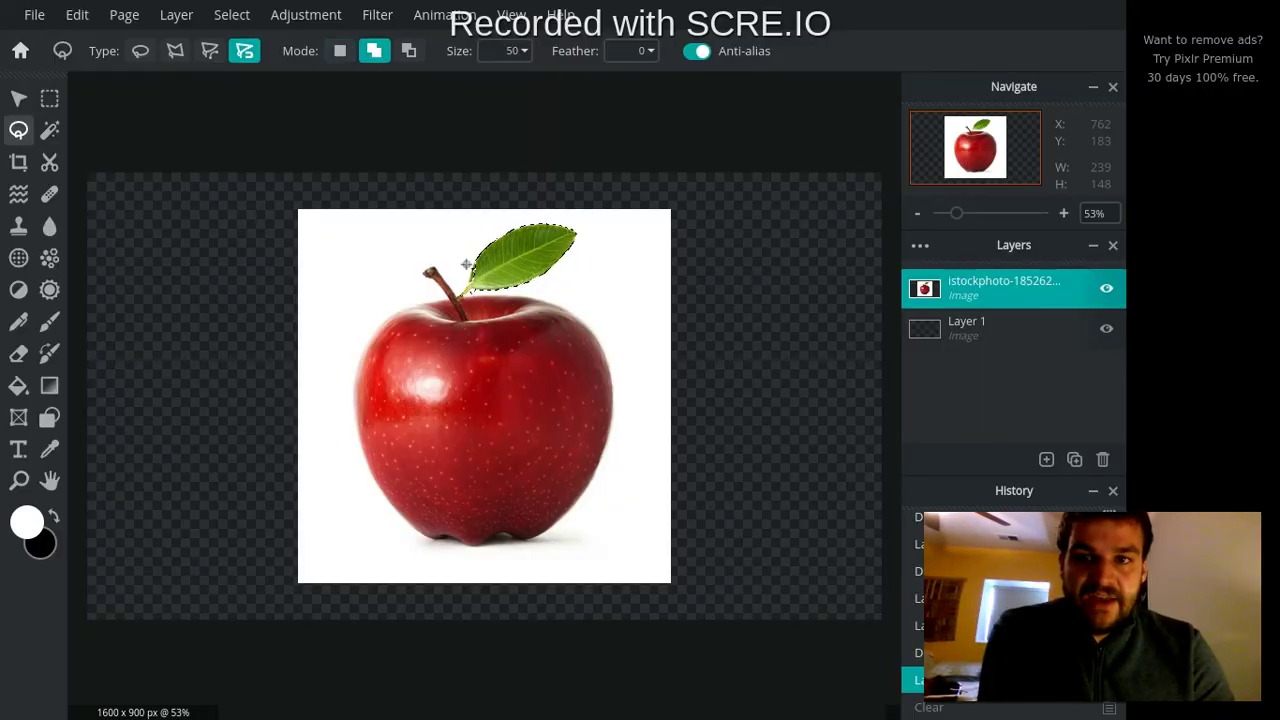
scroll(472, 266, "up", 5)
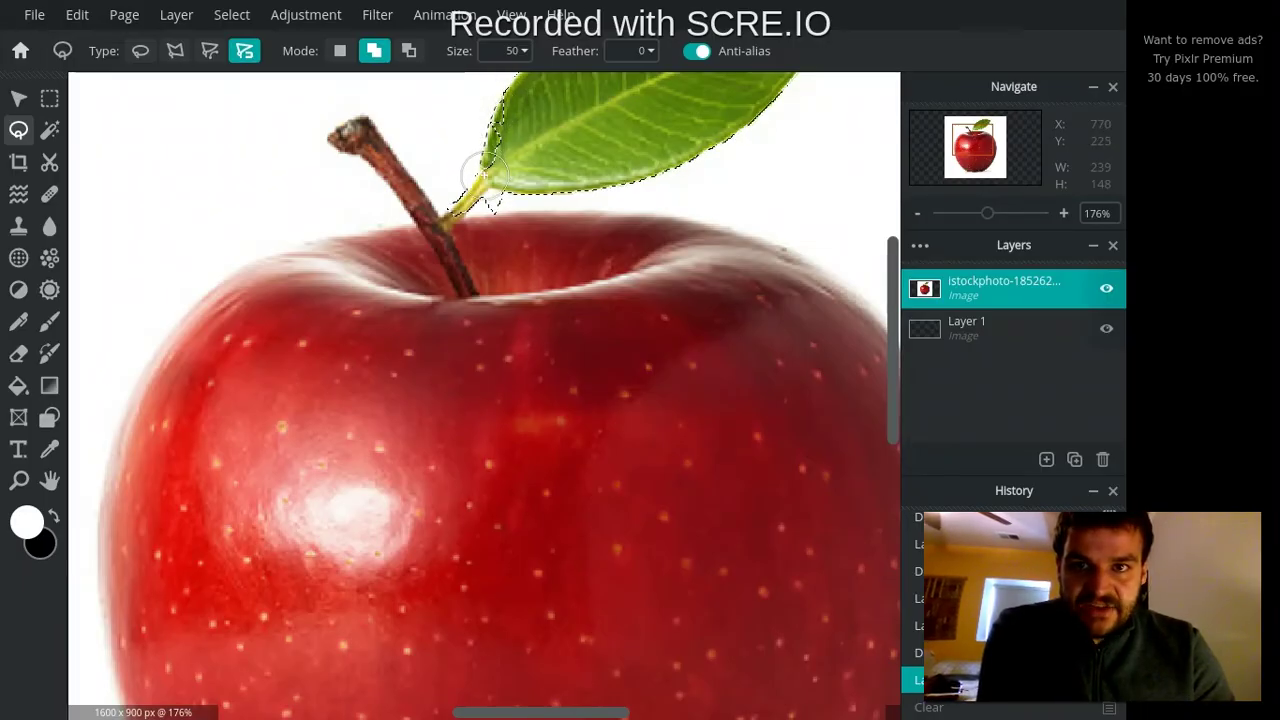
left_click(517, 110)
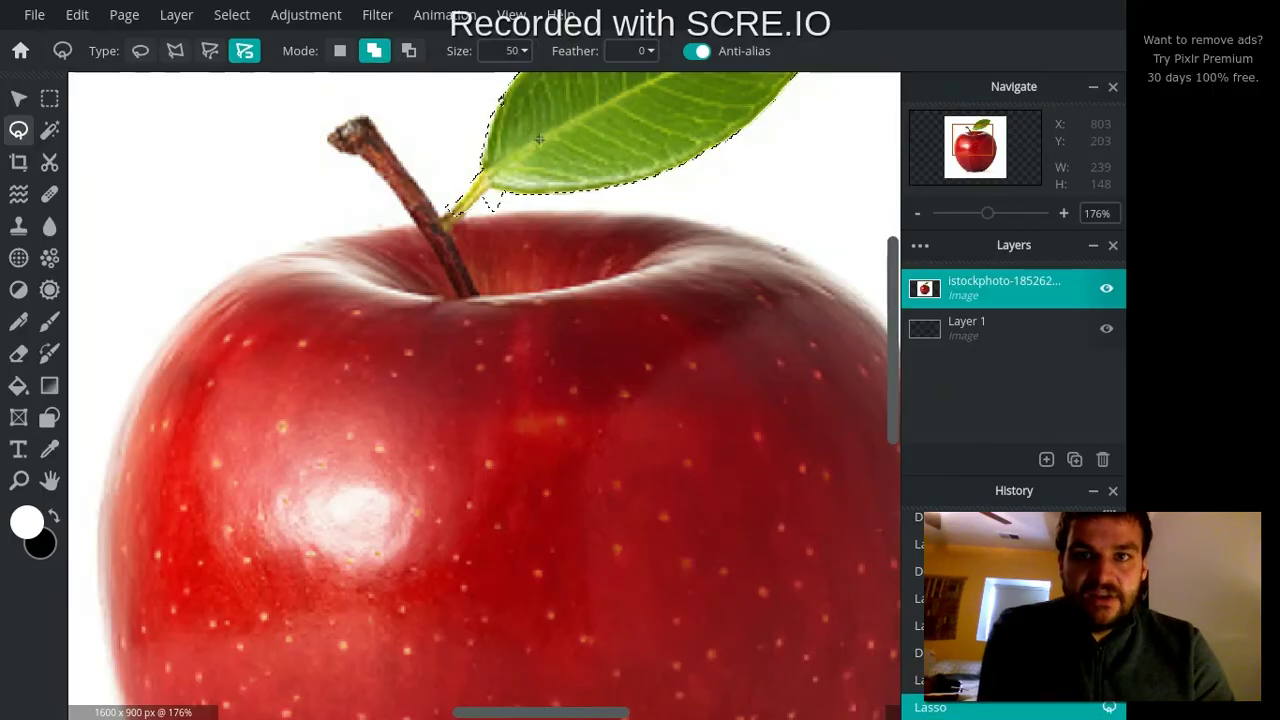
scroll(538, 140, "down", 4)
scroll(530, 160, "up", 2)
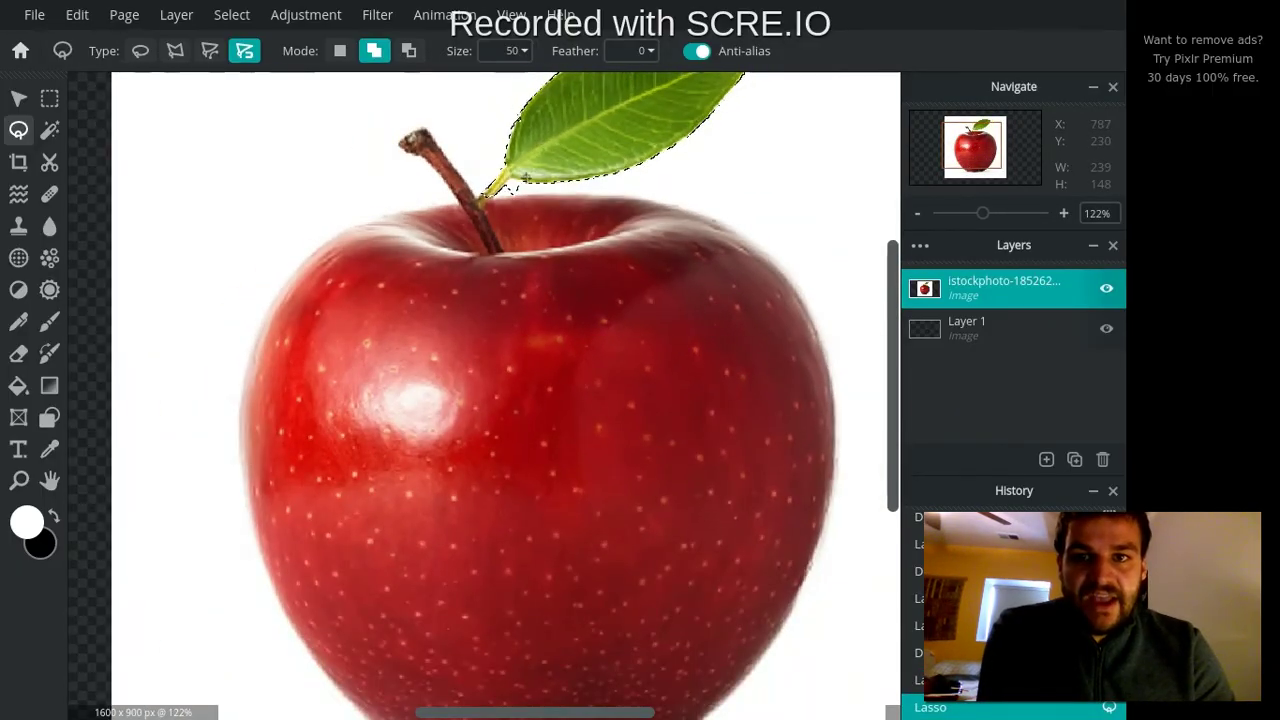
Step: Switch Mode to Subtract, check the Size setting unchanged, and delete the leaf to transparency
left_click(408, 50)
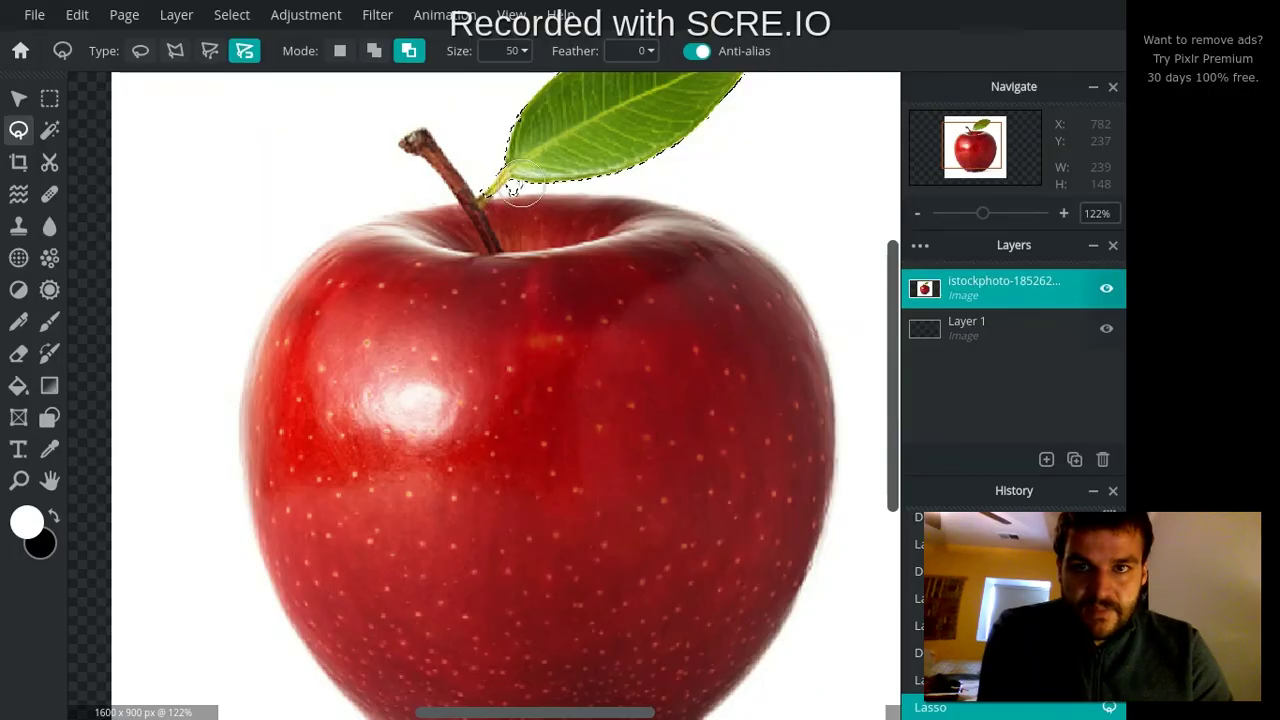
scroll(538, 253, "down", 5)
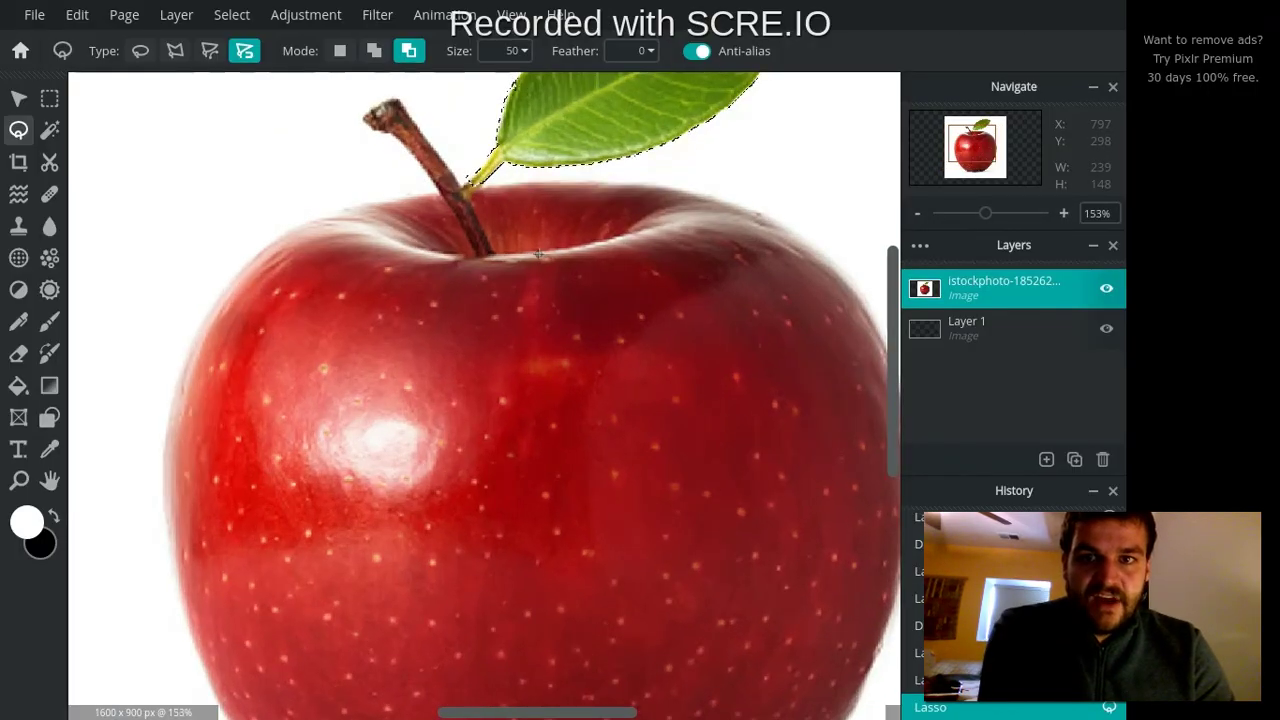
scroll(483, 332, "up", 1)
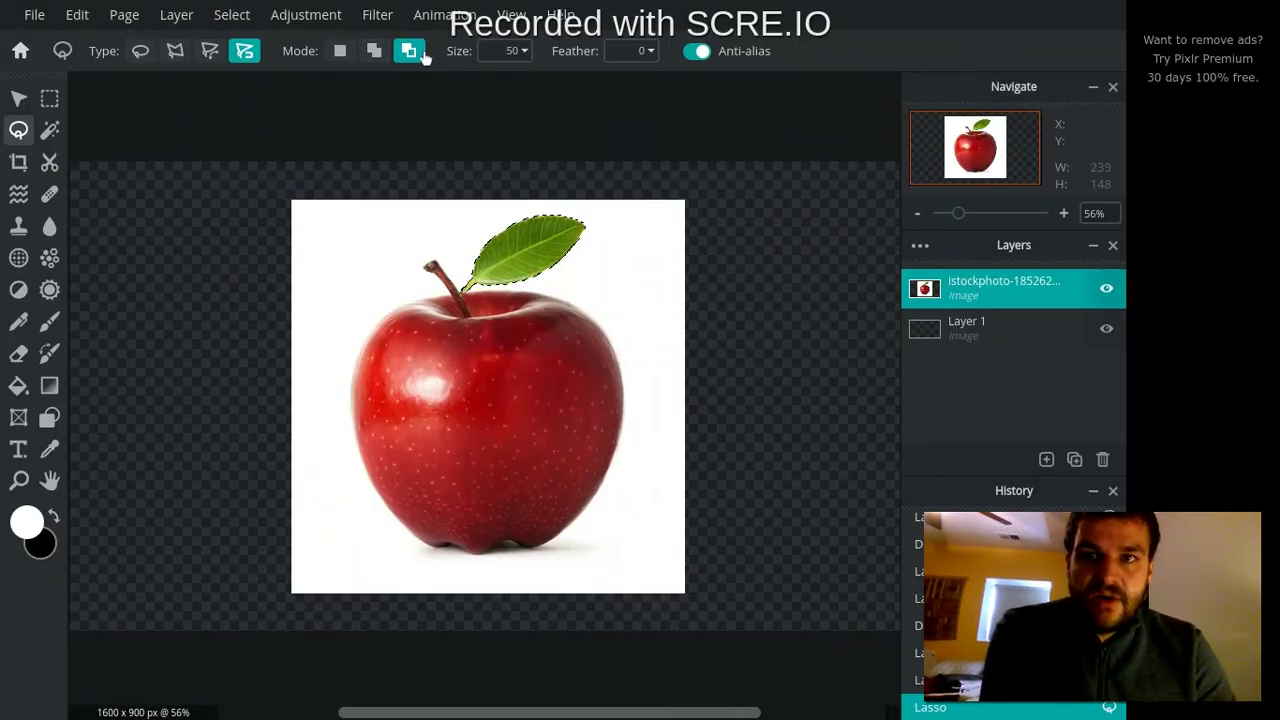
left_click(523, 52)
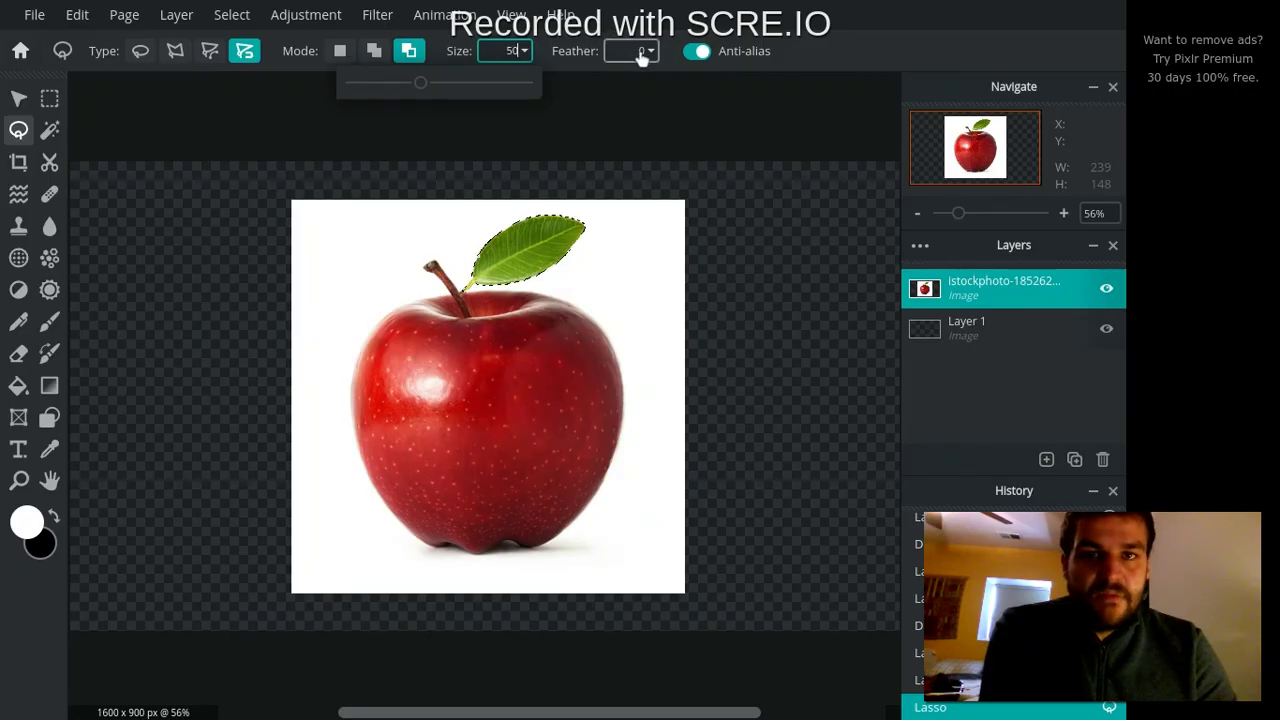
left_click(825, 57)
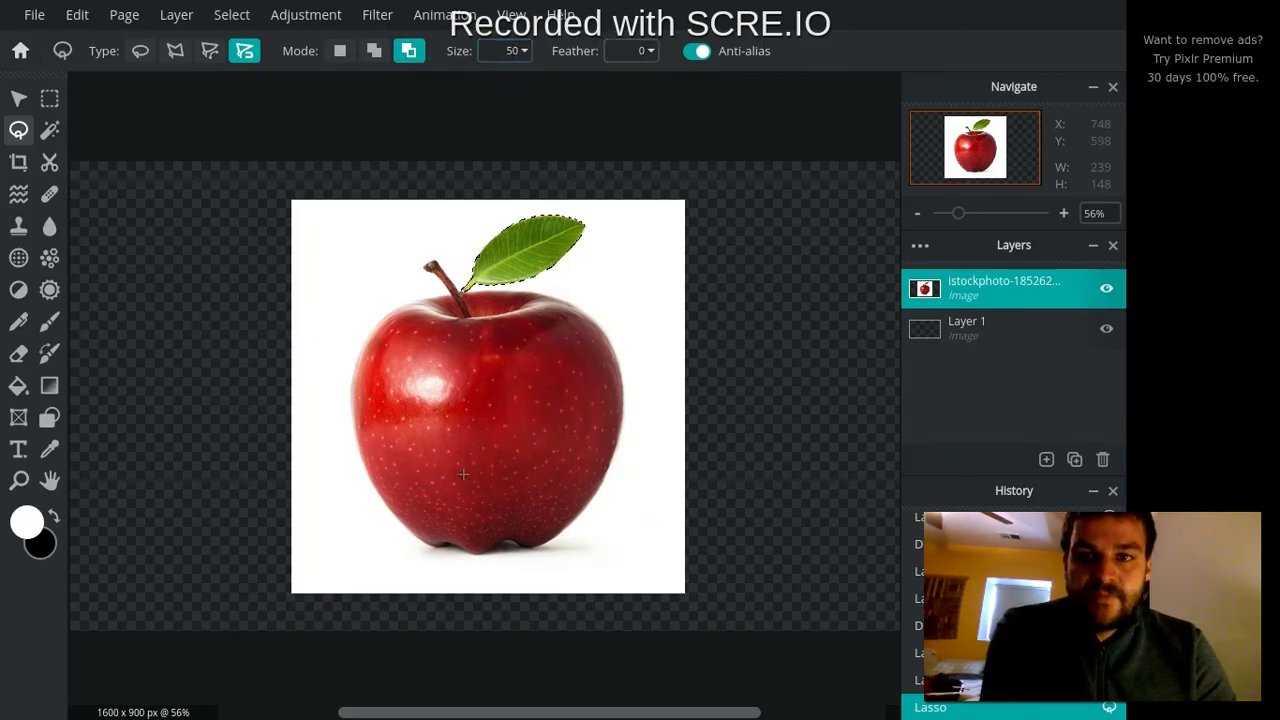
scroll(463, 474, "up", 1)
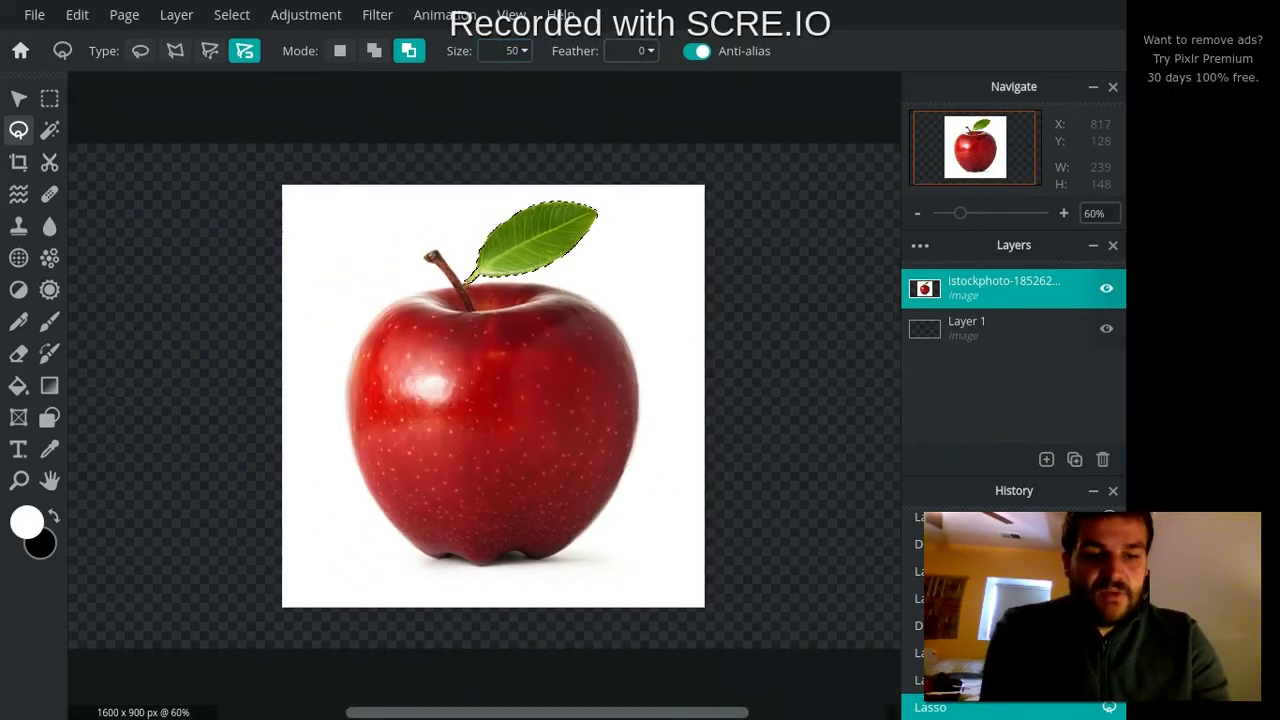
key("Delete")
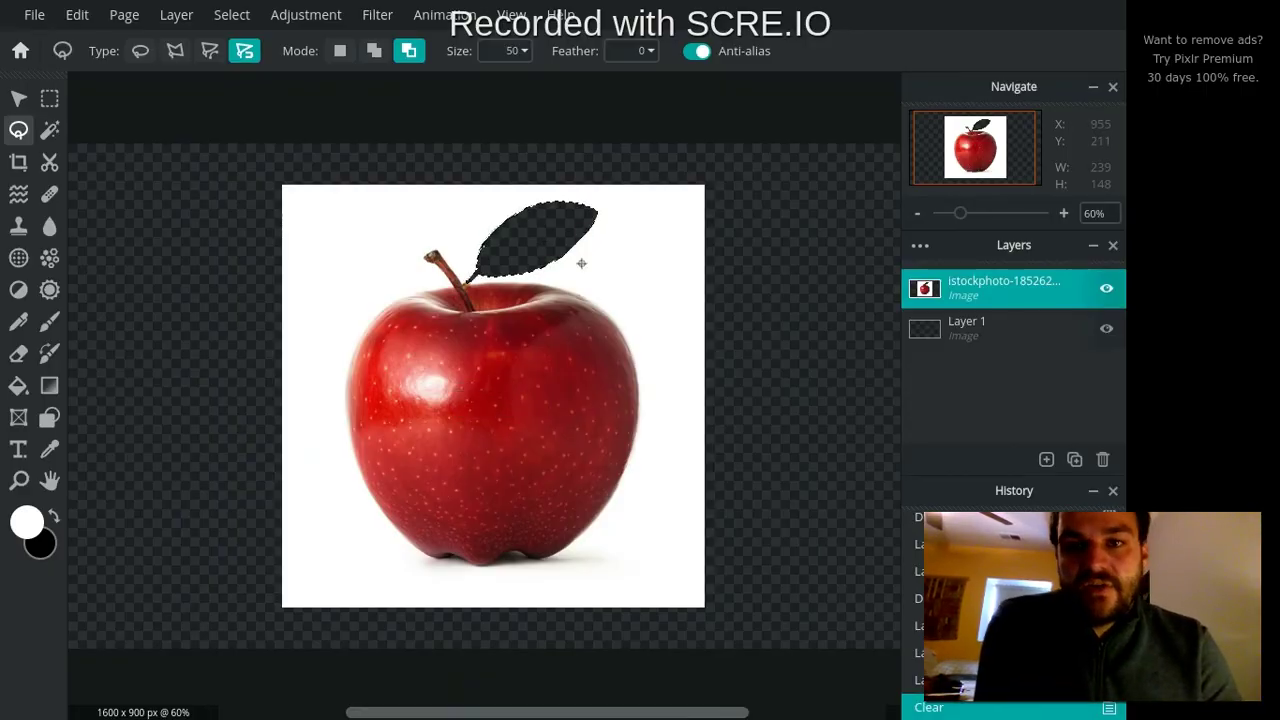